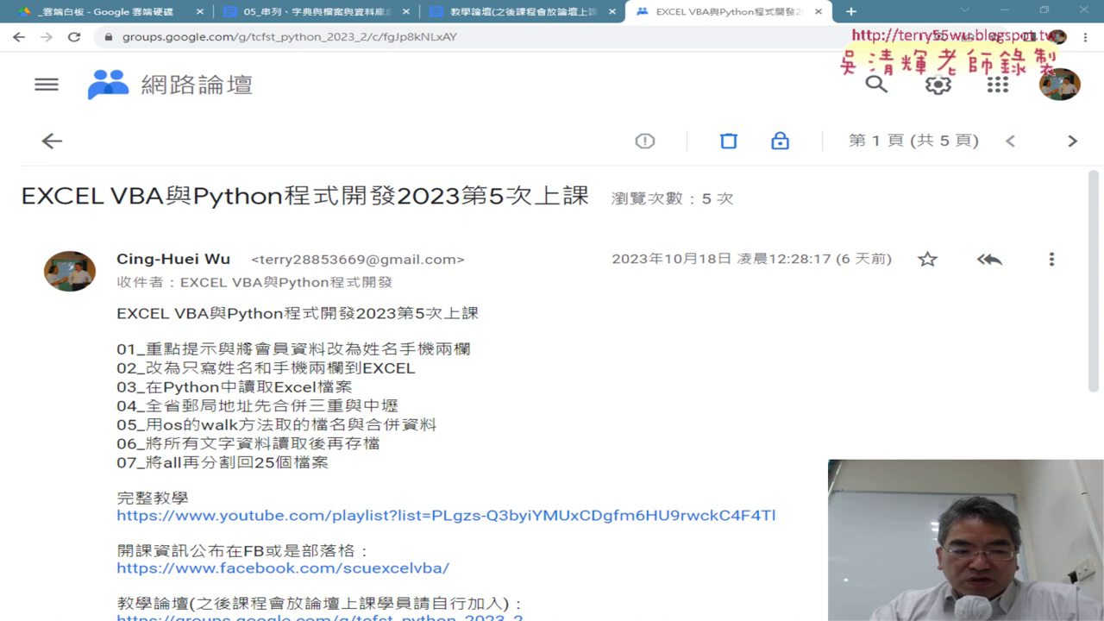
Highlight the name/phone and write-to-Excel topics, then switch to the 05_串列 lesson document
{"action": "left_click_drag", "start_coordinate": [252, 349], "coordinate": [471, 350]}
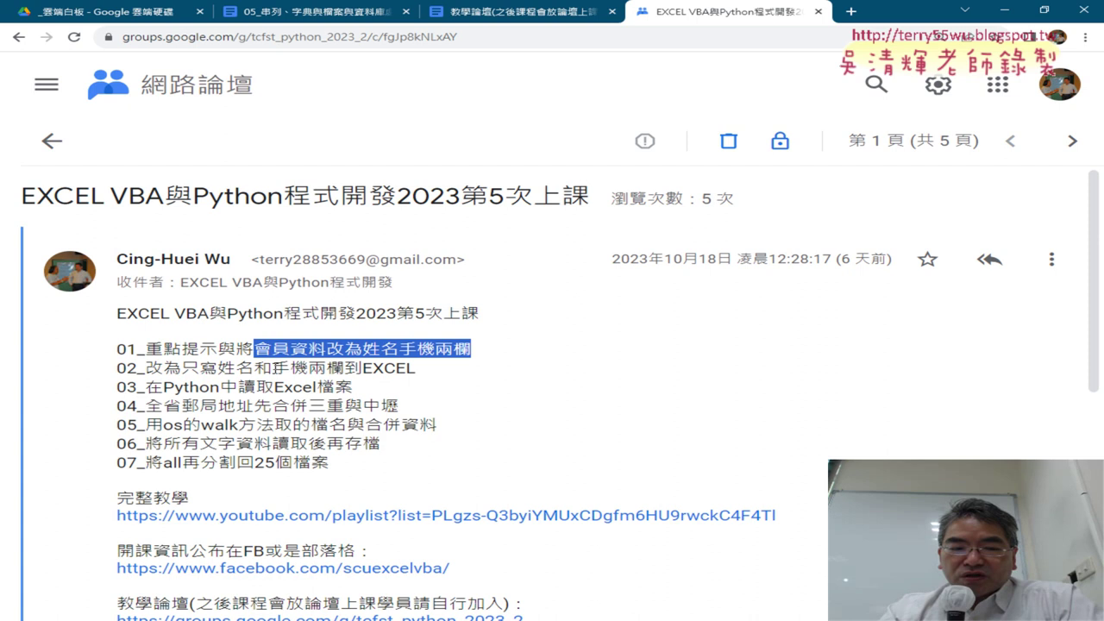
{"action": "left_click_drag", "start_coordinate": [272, 368], "coordinate": [420, 368]}
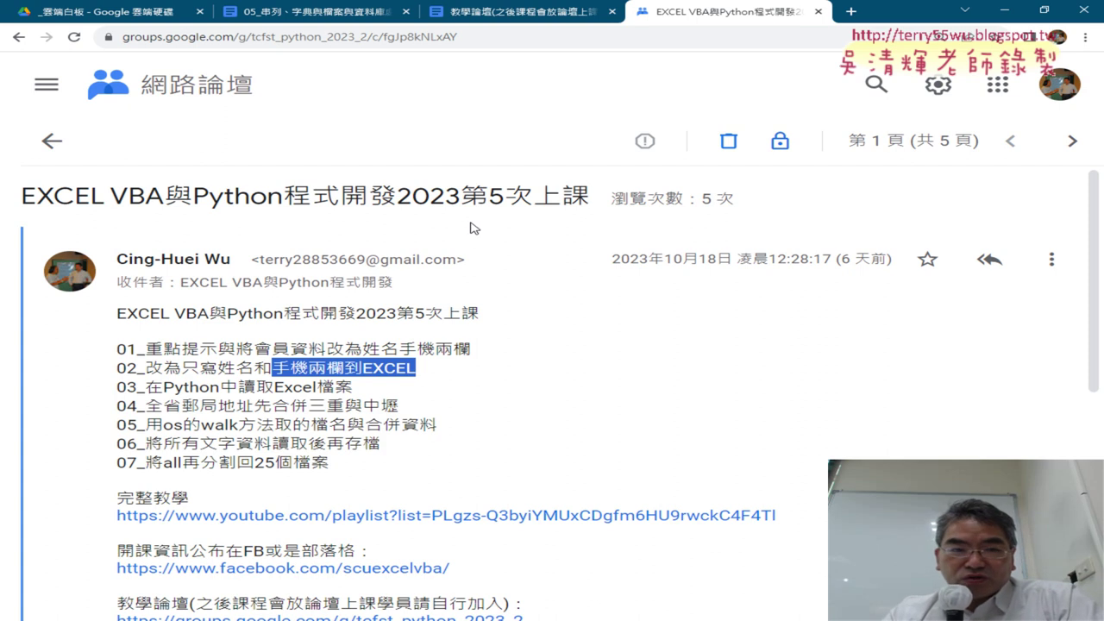
{"action": "left_click", "coordinate": [309, 13]}
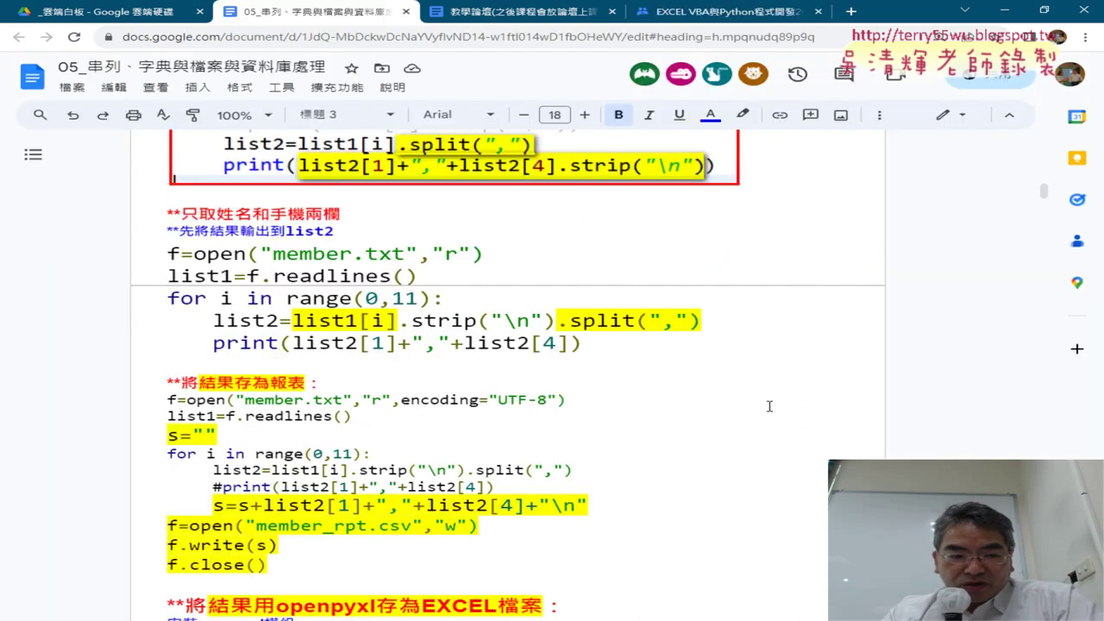
{"action": "scroll", "coordinate": [768, 401], "scroll_direction": "up", "scroll_amount": 3}
{"action": "scroll", "coordinate": [767, 401], "scroll_direction": "up", "scroll_amount": 5}
{"action": "scroll", "coordinate": [767, 401], "scroll_direction": "up", "scroll_amount": 5}
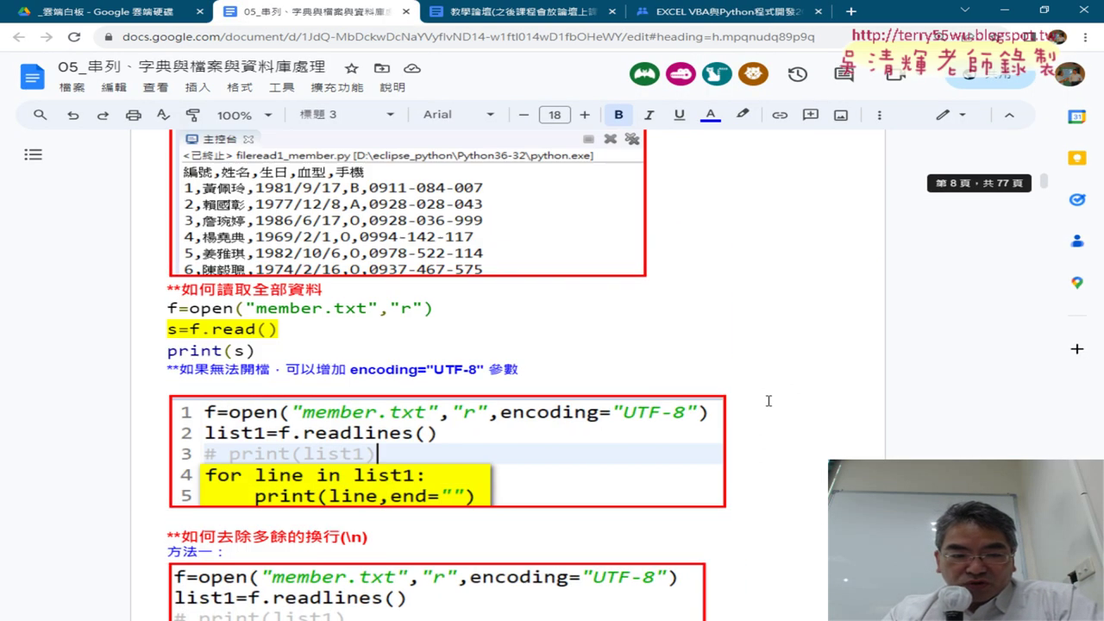
{"action": "scroll", "coordinate": [767, 401], "scroll_direction": "up", "scroll_amount": 2}
{"action": "scroll", "coordinate": [768, 401], "scroll_direction": "down", "scroll_amount": 2}
{"action": "scroll", "coordinate": [768, 401], "scroll_direction": "down", "scroll_amount": 5}
{"action": "scroll", "coordinate": [767, 401], "scroll_direction": "down", "scroll_amount": 5}
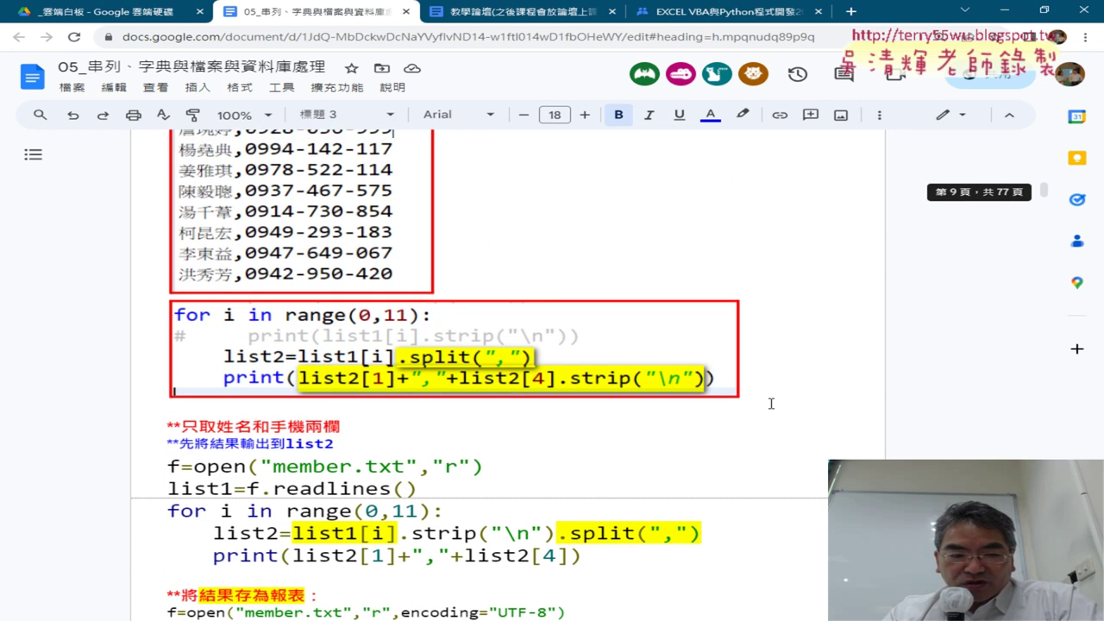
{"action": "scroll", "coordinate": [771, 403], "scroll_direction": "down", "scroll_amount": 2}
{"action": "scroll", "coordinate": [771, 403], "scroll_direction": "down", "scroll_amount": 2}
{"action": "scroll", "coordinate": [771, 403], "scroll_direction": "down", "scroll_amount": 2}
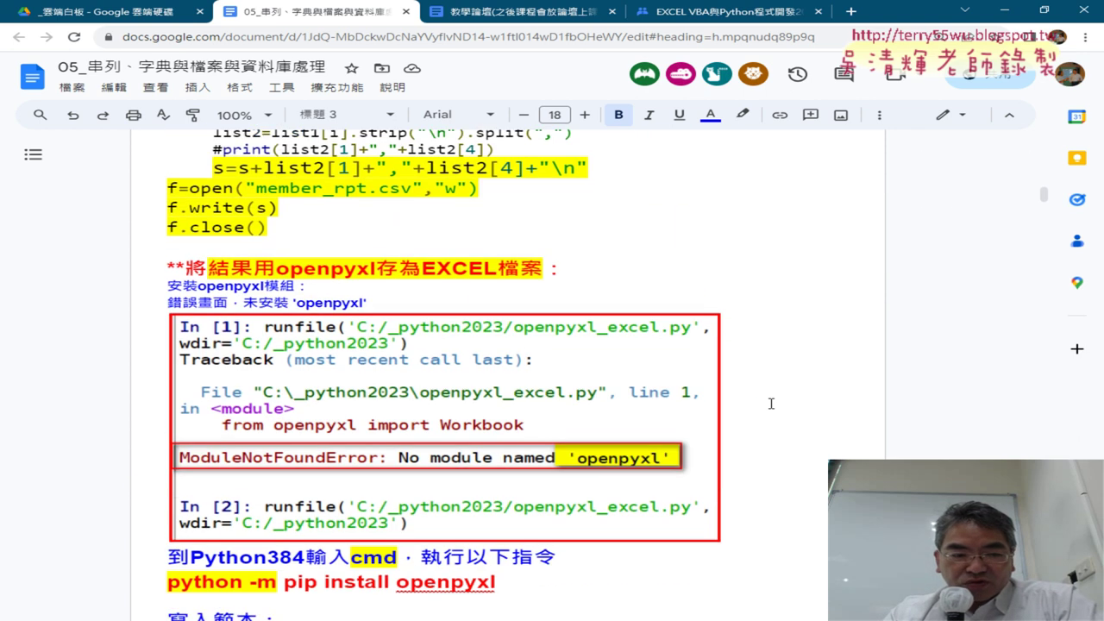
{"action": "scroll", "coordinate": [446, 320], "scroll_direction": "down", "scroll_amount": 3}
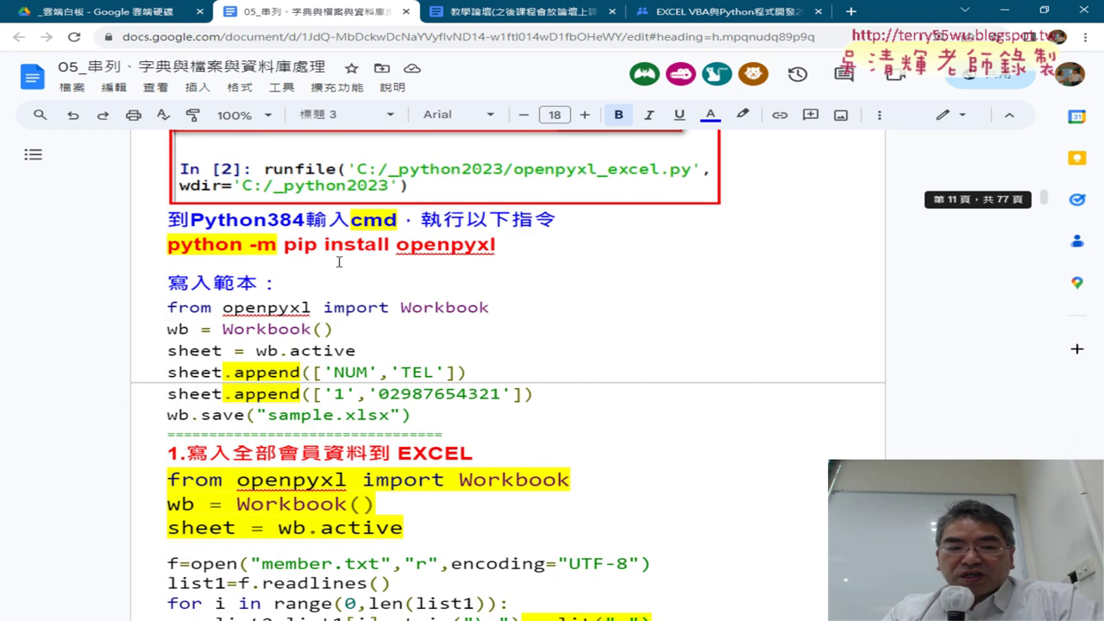
Highlight the pip install openpyxl command, its openpyxl package name, and the python -m part
{"action": "left_click_drag", "start_coordinate": [169, 246], "coordinate": [509, 252]}
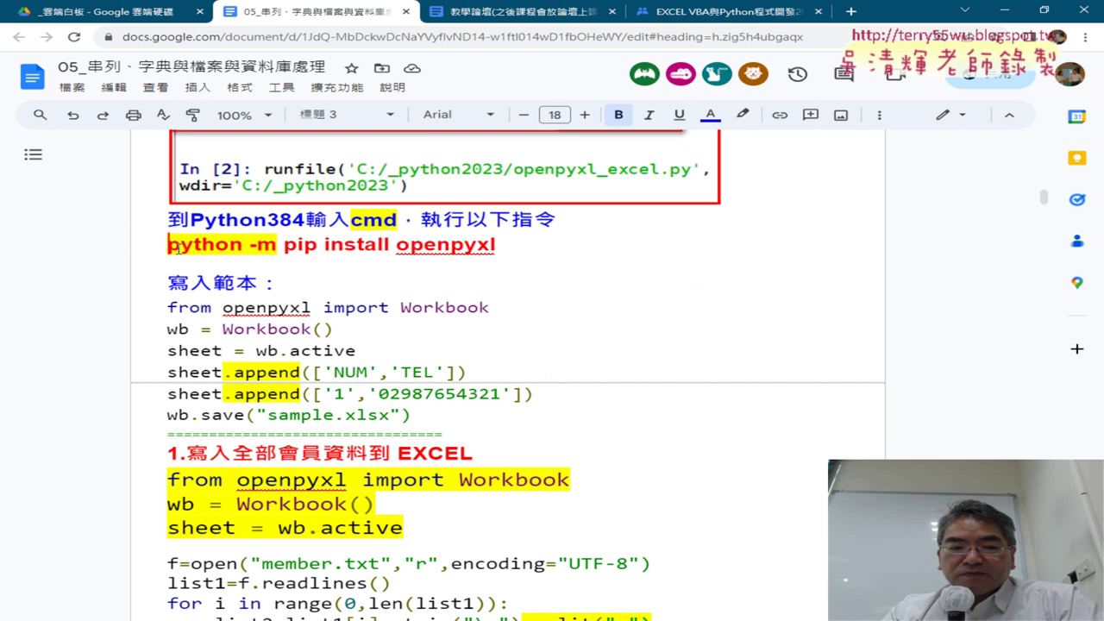
{"action": "double_click", "coordinate": [508, 250]}
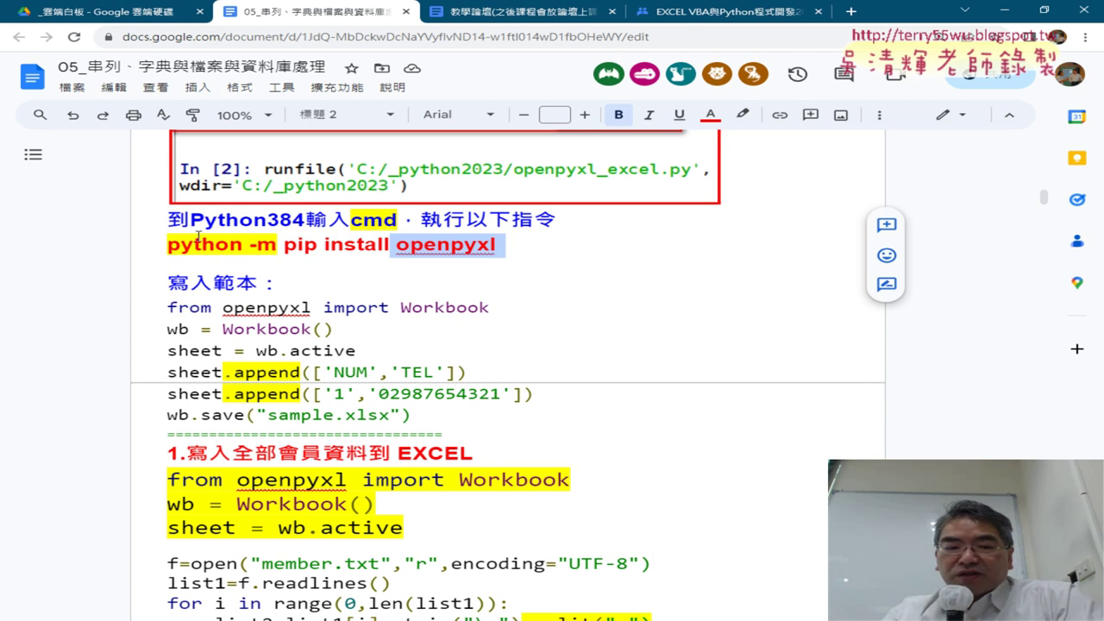
{"action": "left_click_drag", "start_coordinate": [167, 246], "coordinate": [400, 245]}
{"action": "left_click", "coordinate": [402, 245]}
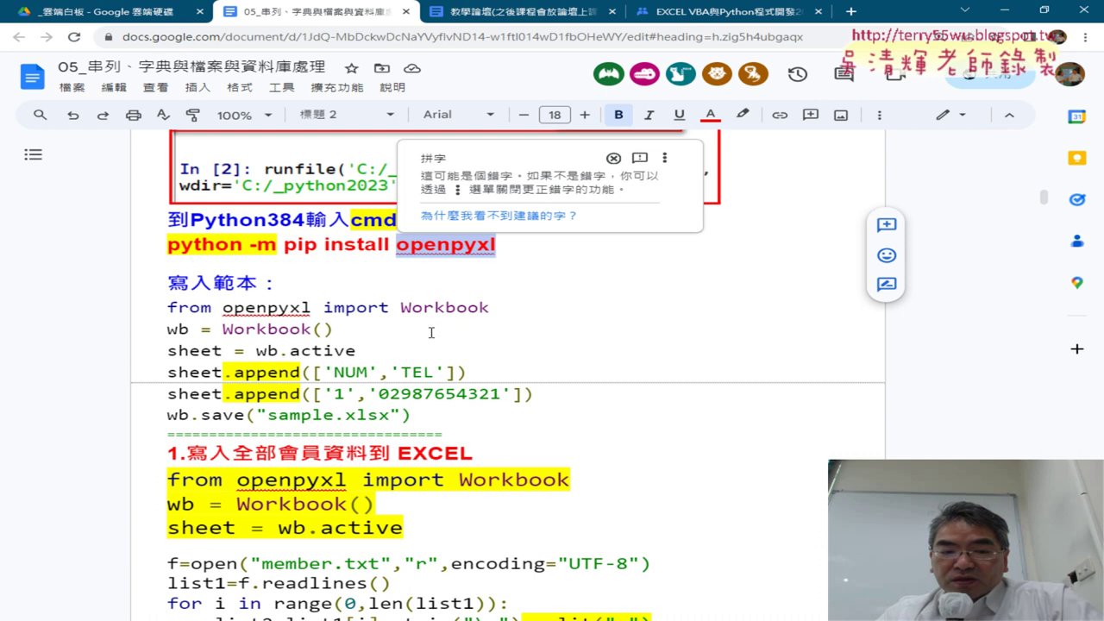
{"action": "scroll", "coordinate": [593, 318], "scroll_direction": "down", "scroll_amount": 1}
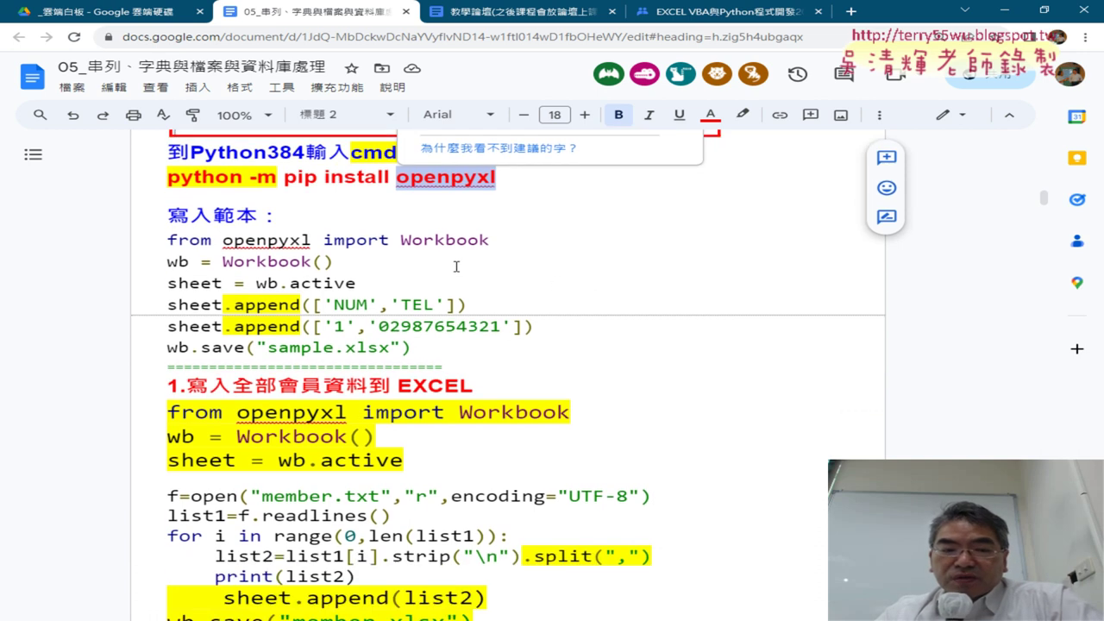
{"action": "double_click", "coordinate": [223, 261]}
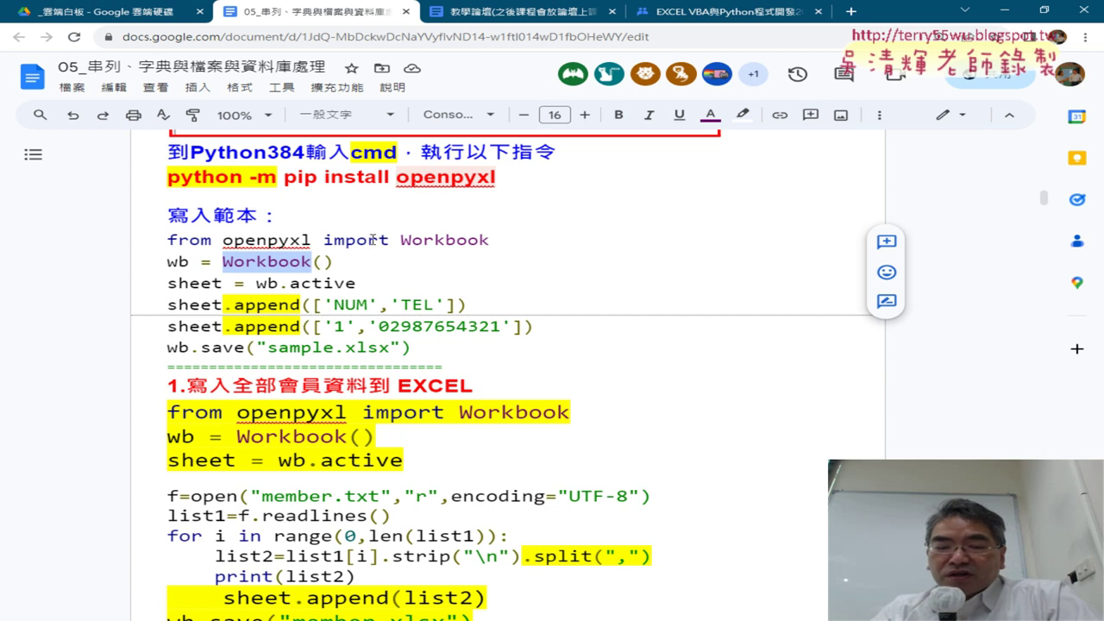
{"action": "left_click_drag", "start_coordinate": [217, 262], "coordinate": [336, 264]}
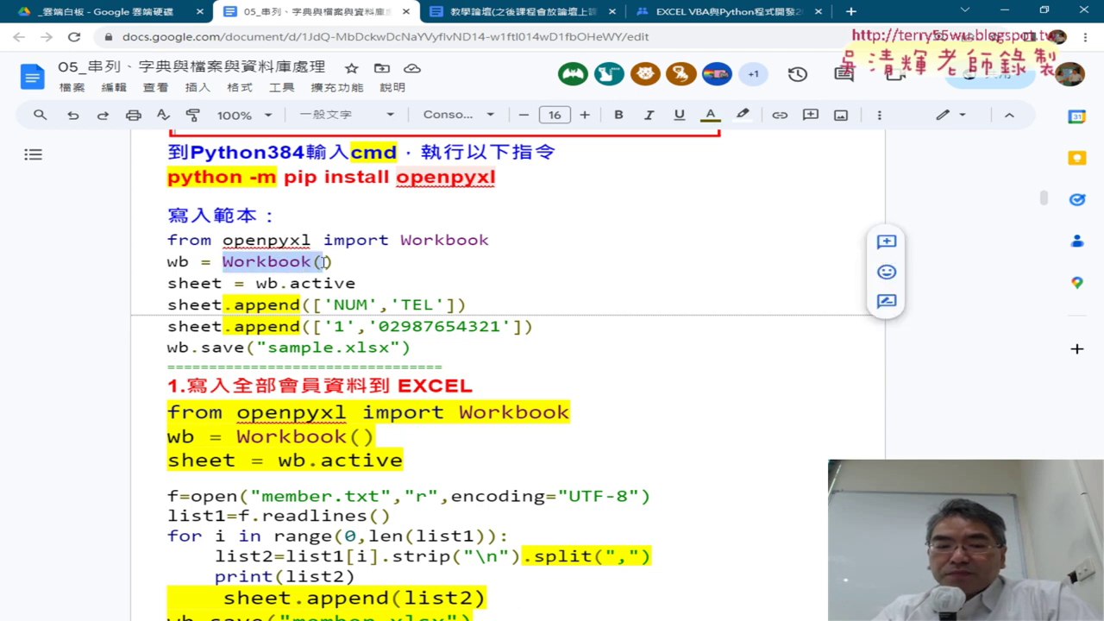
{"action": "left_click_drag", "start_coordinate": [190, 262], "coordinate": [167, 262]}
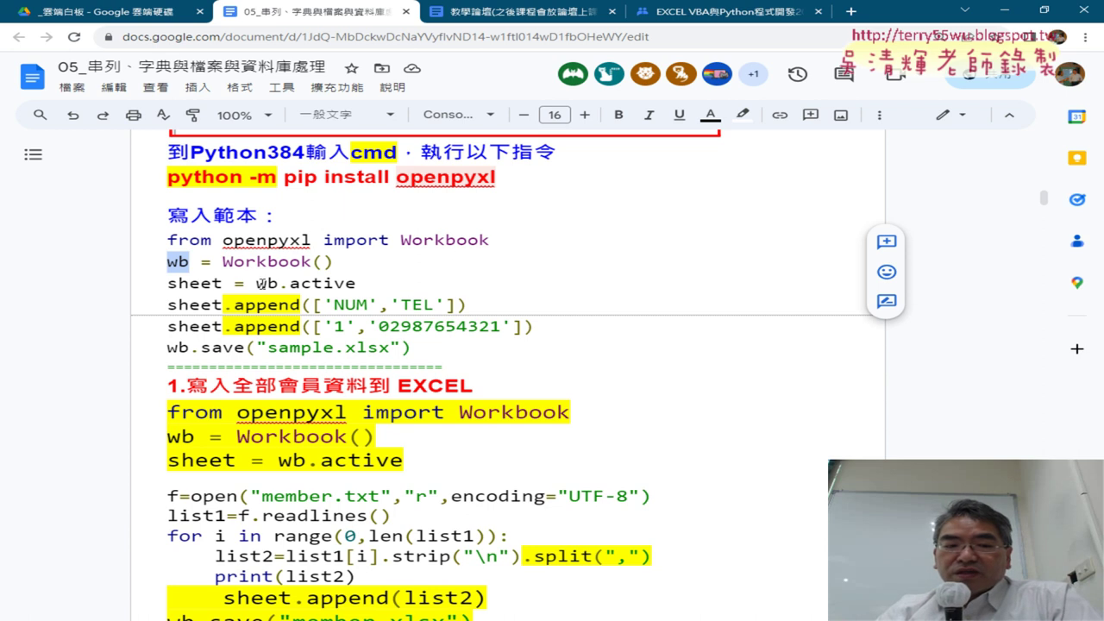
{"action": "left_click_drag", "start_coordinate": [257, 282], "coordinate": [357, 282]}
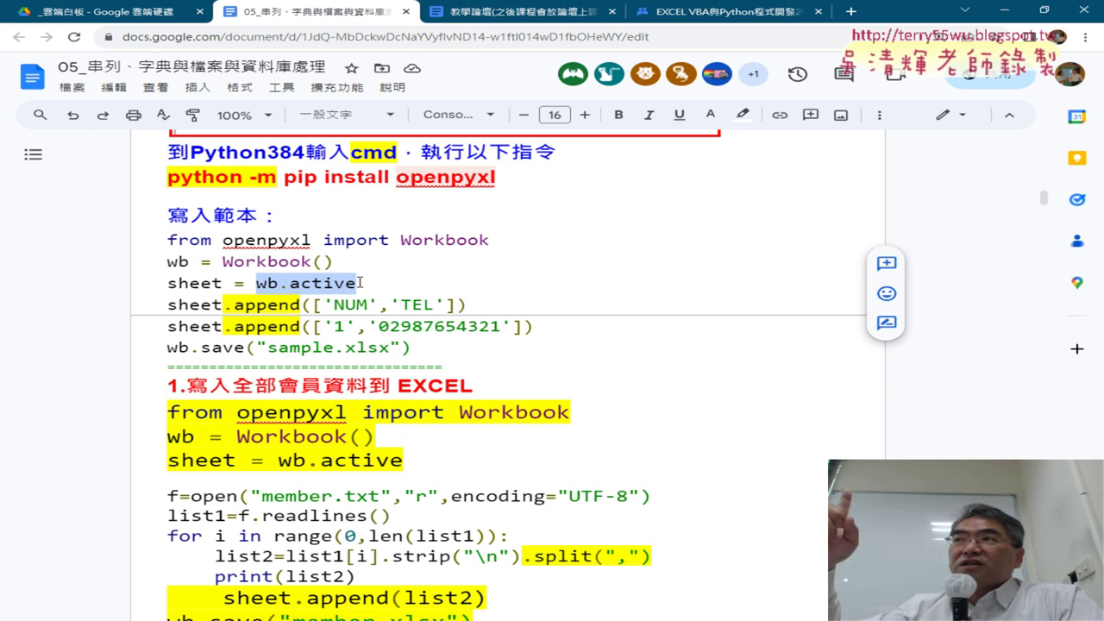
{"action": "left_click", "coordinate": [281, 283]}
{"action": "left_click_drag", "start_coordinate": [281, 283], "coordinate": [357, 283]}
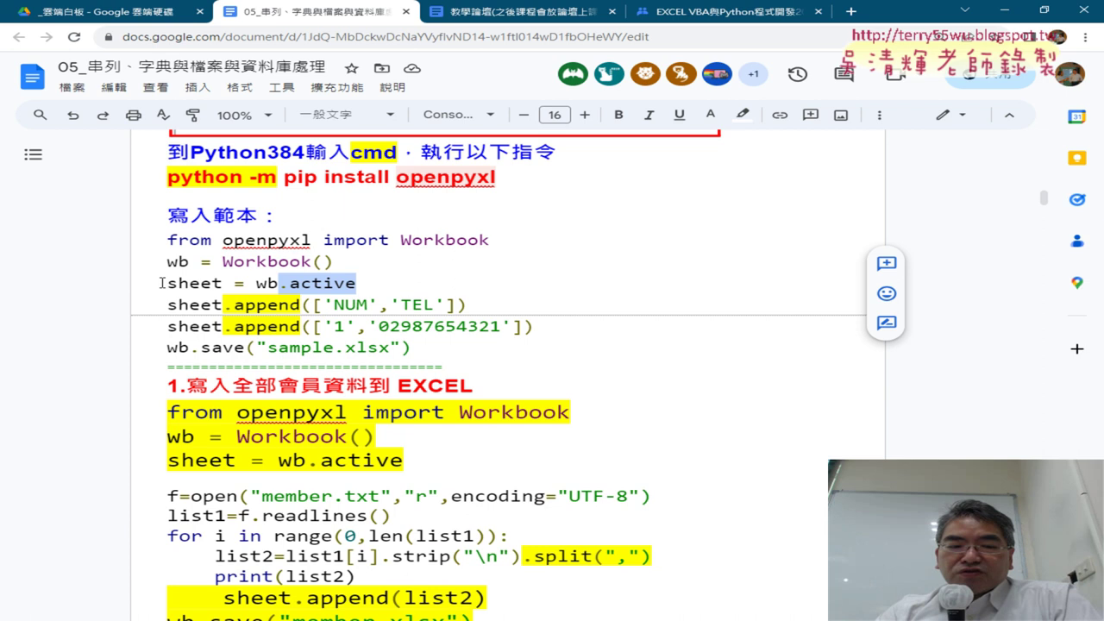
{"action": "left_click_drag", "start_coordinate": [166, 283], "coordinate": [223, 283]}
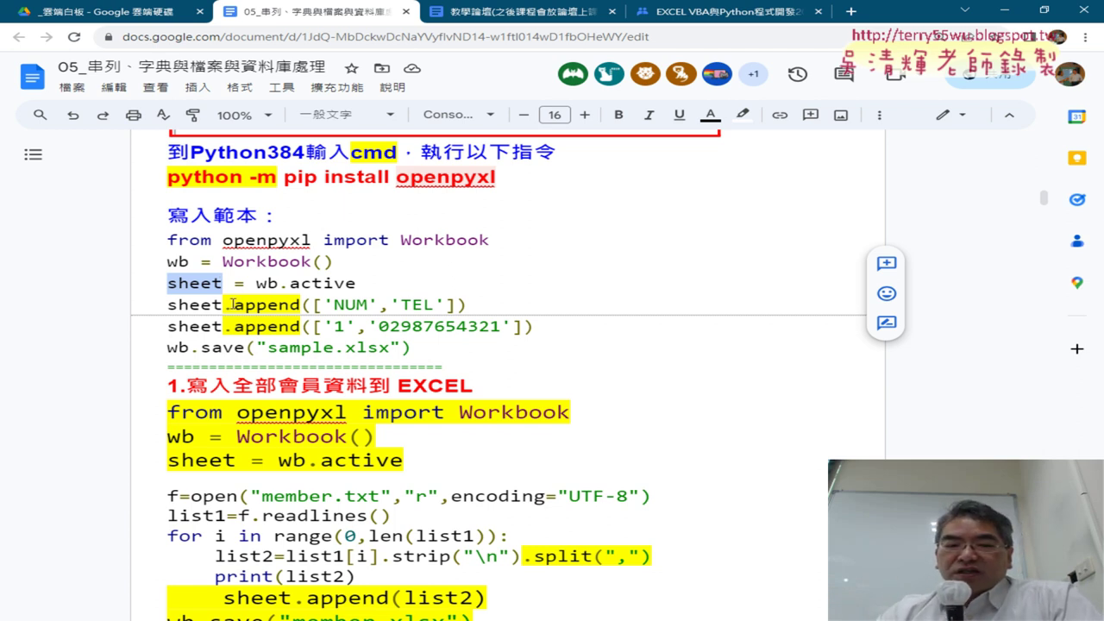
{"action": "left_click_drag", "start_coordinate": [224, 304], "coordinate": [300, 306]}
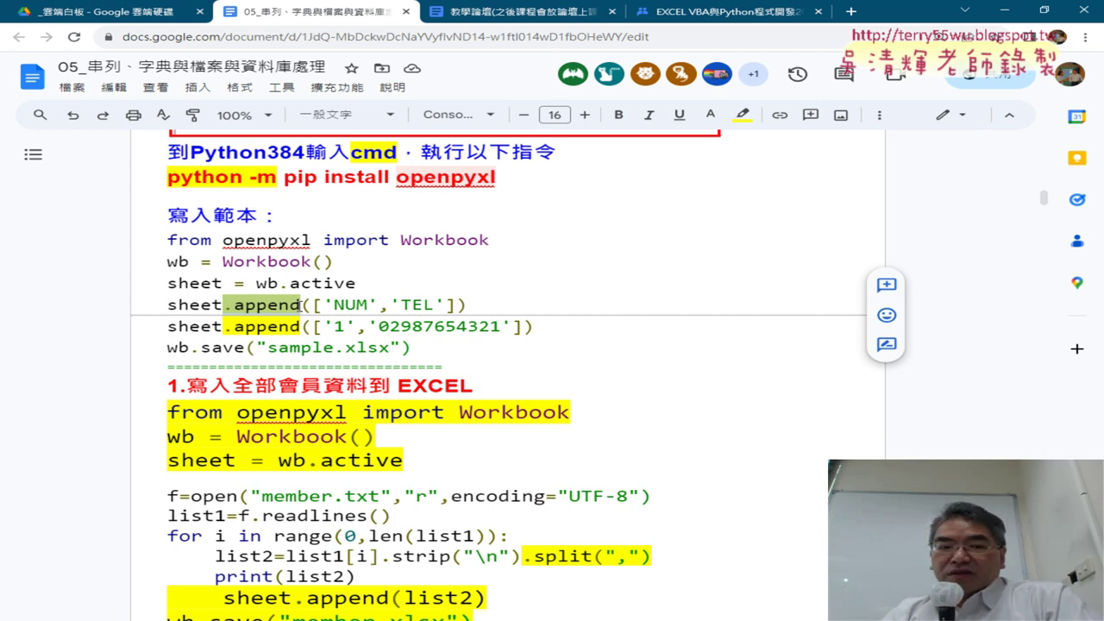
{"action": "left_click_drag", "start_coordinate": [164, 306], "coordinate": [460, 308]}
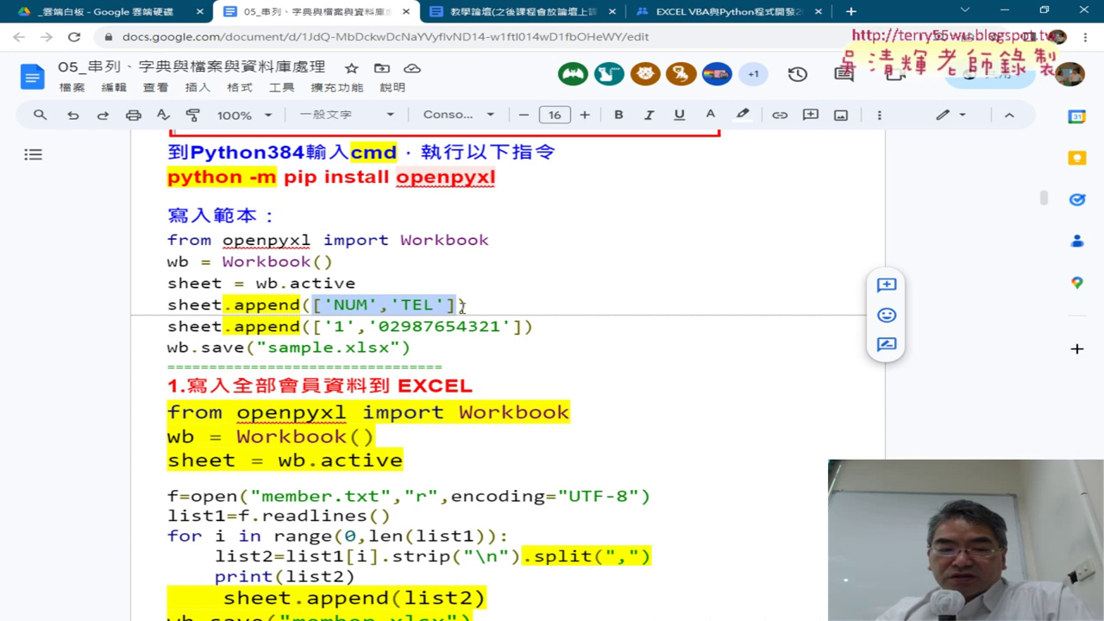
{"action": "mouse_move", "coordinate": [170, 348]}
{"action": "left_mouse_down"}
{"action": "mouse_move", "coordinate": [411, 328]}
{"action": "mouse_move", "coordinate": [425, 346]}
{"action": "left_mouse_up"}
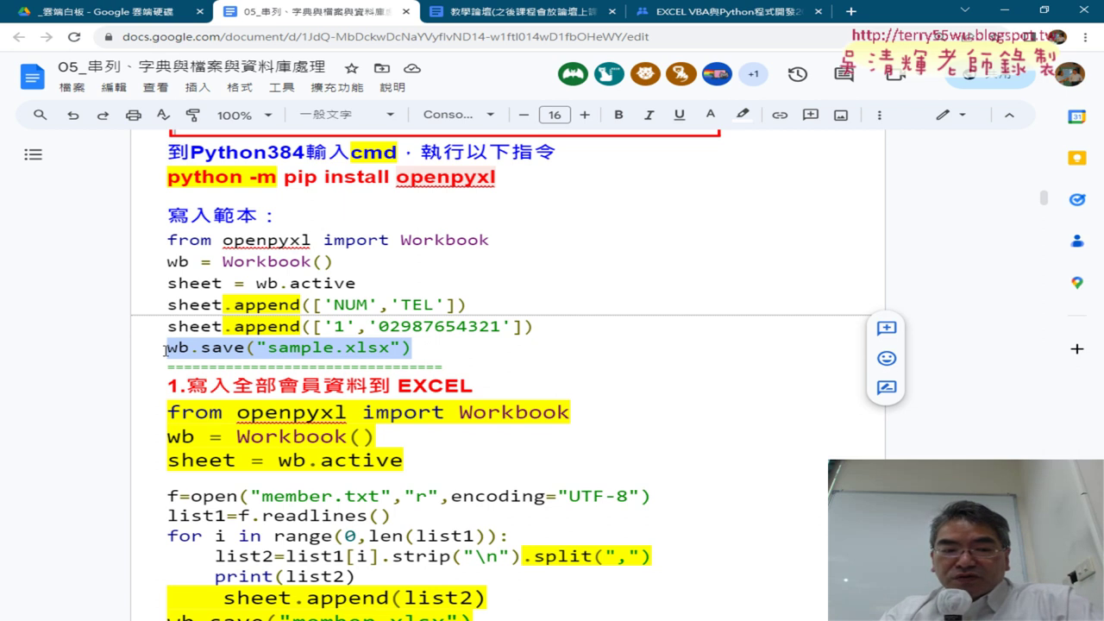
{"action": "left_click_drag", "start_coordinate": [167, 349], "coordinate": [404, 347]}
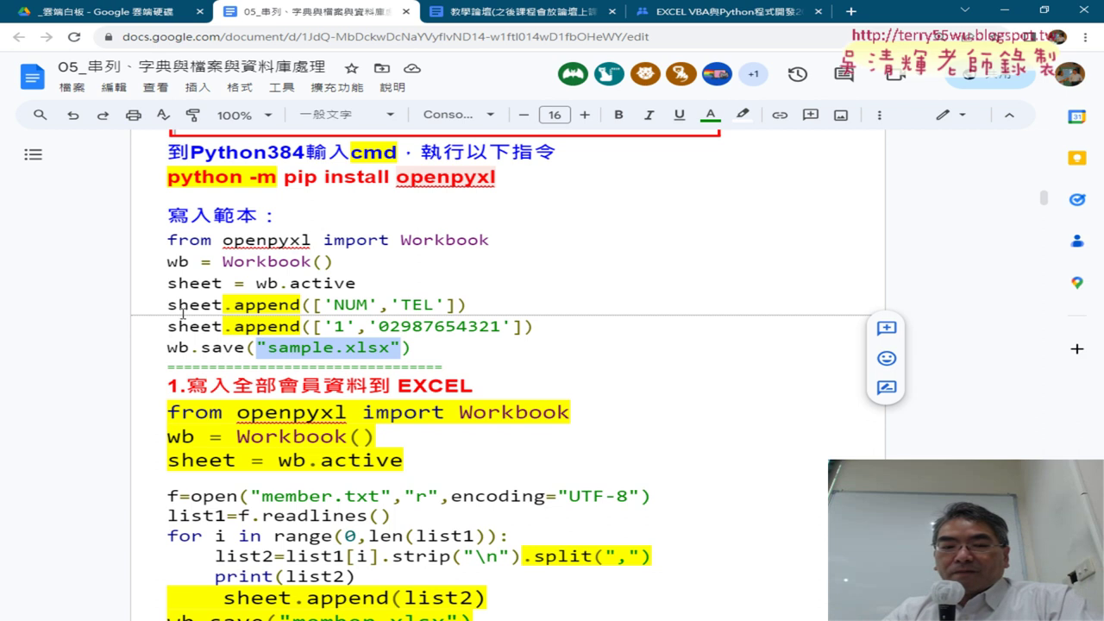
{"action": "left_click_drag", "start_coordinate": [169, 306], "coordinate": [484, 301]}
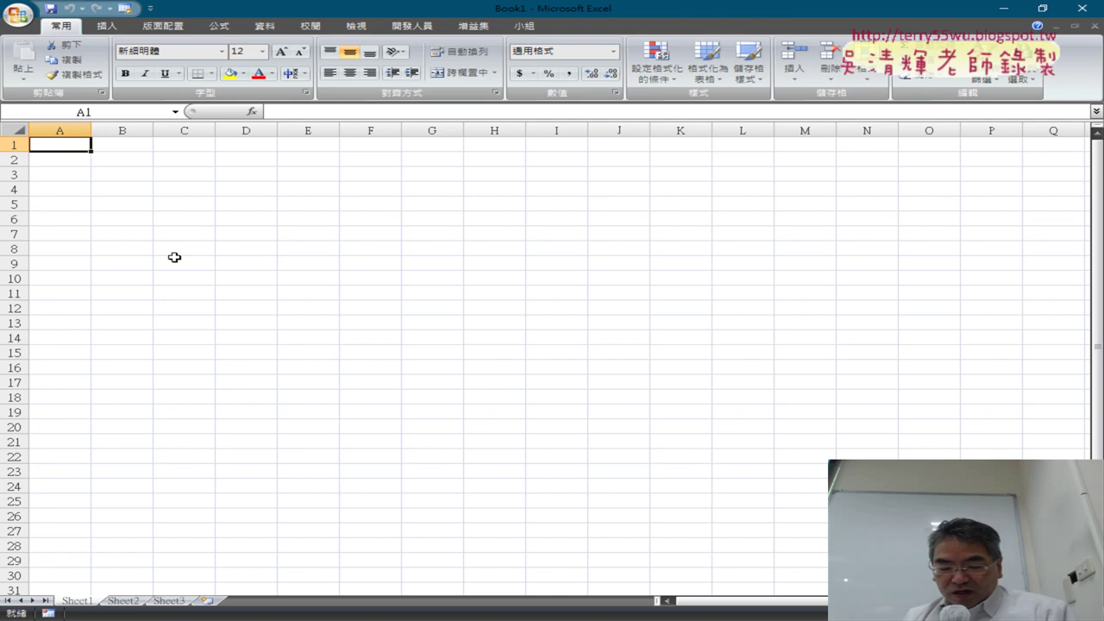
Jump to row 1048576 in Book1, then close the empty workbook and quit Excel
{"action": "key", "text": "ctrl+Down"}
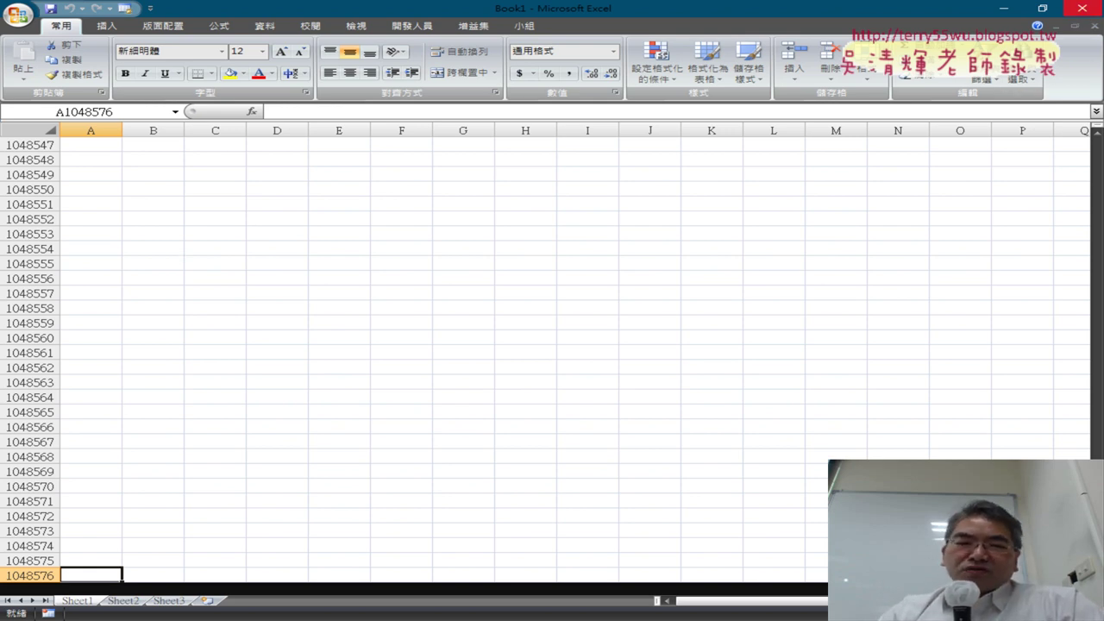
{"action": "left_click", "coordinate": [1093, 26]}
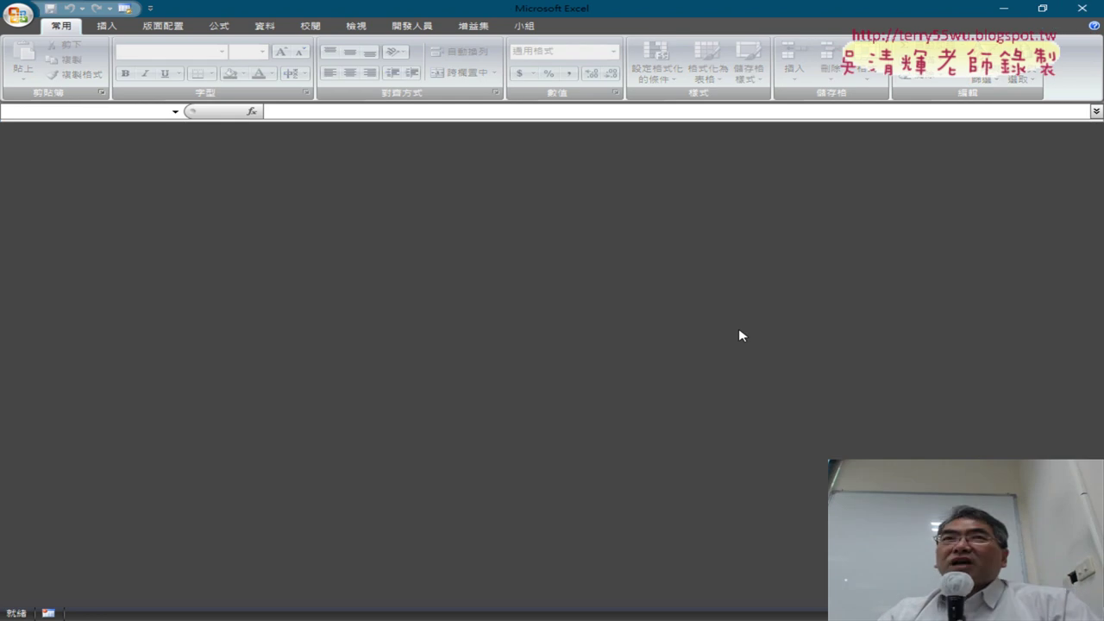
{"action": "left_click", "coordinate": [1082, 8]}
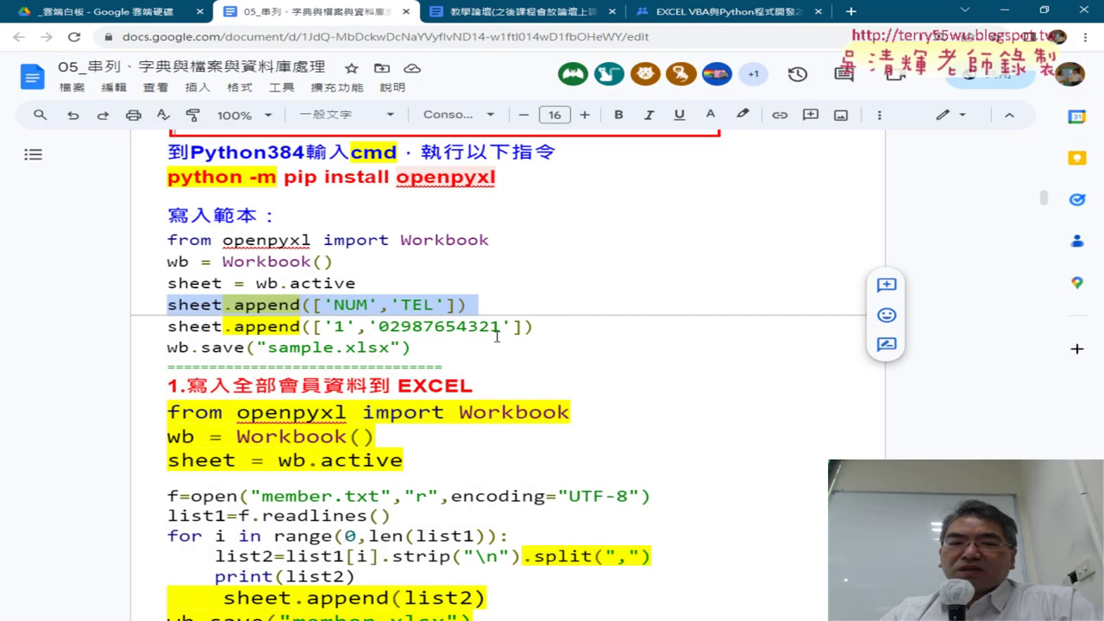
{"action": "left_click", "coordinate": [532, 338]}
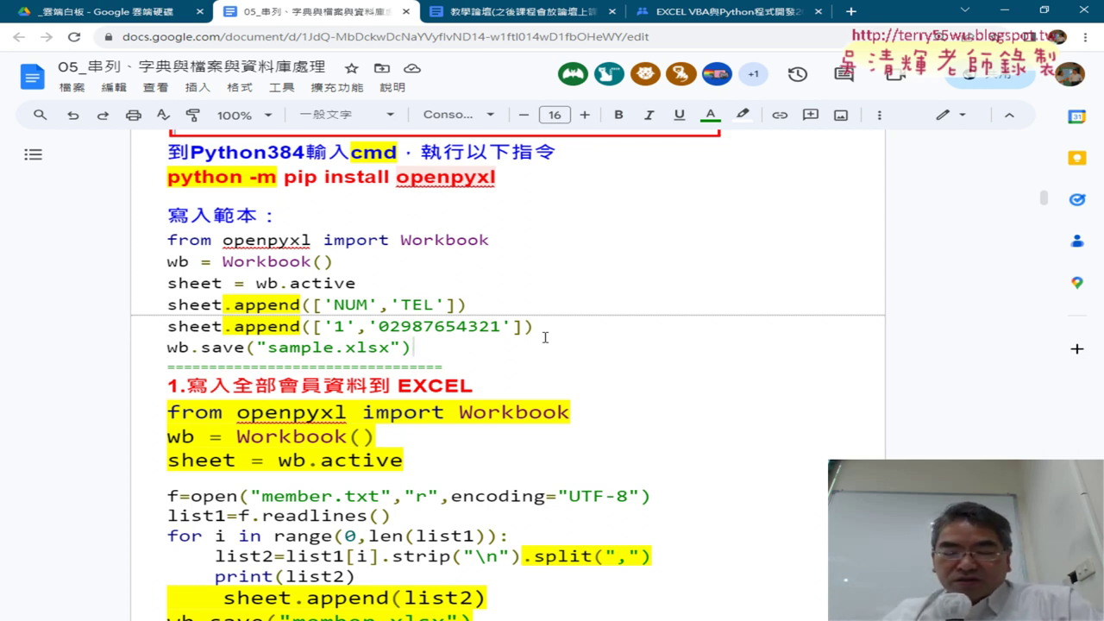
{"action": "scroll", "coordinate": [540, 377], "scroll_direction": "down", "scroll_amount": 3}
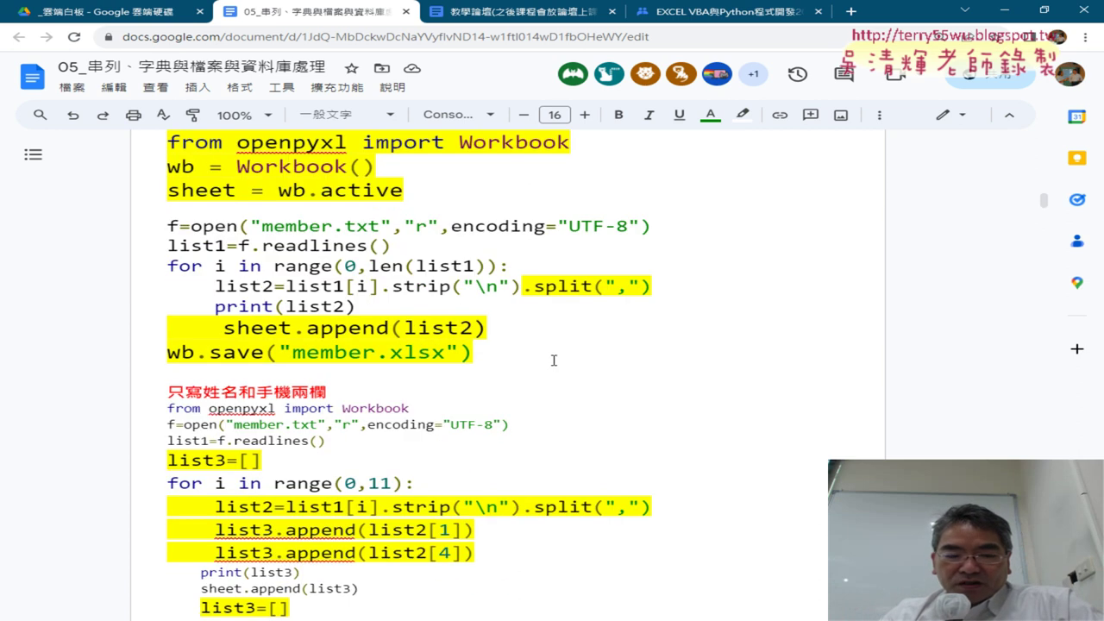
Mark the Excel-reading item in the Google Groups post, then return to the 05_串列 course notes
{"action": "left_click", "coordinate": [692, 17]}
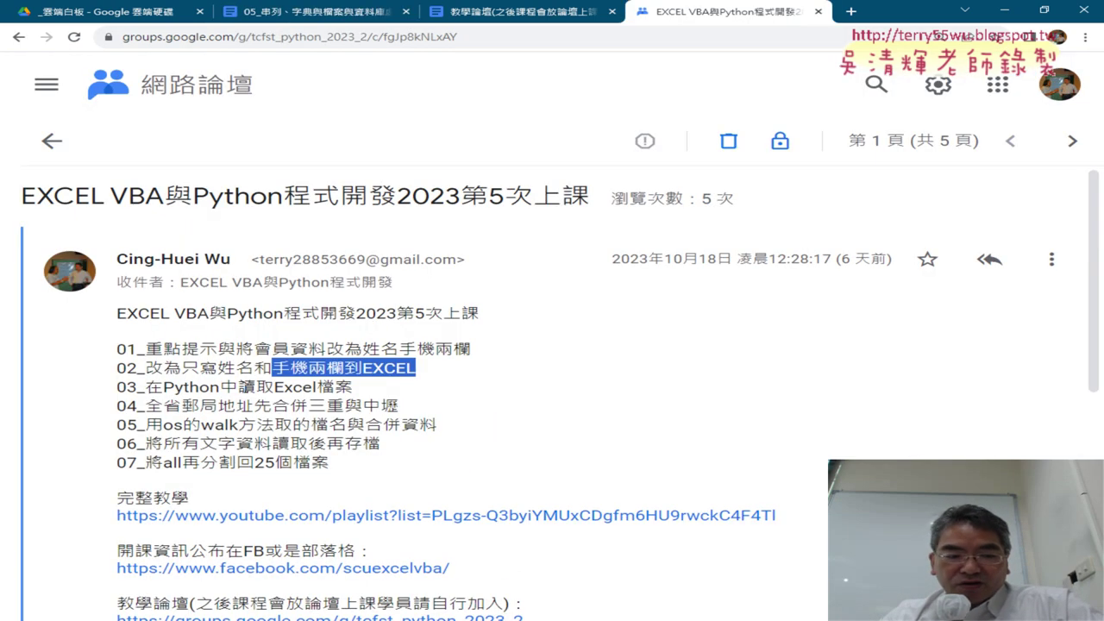
{"action": "left_click_drag", "start_coordinate": [238, 387], "coordinate": [357, 388]}
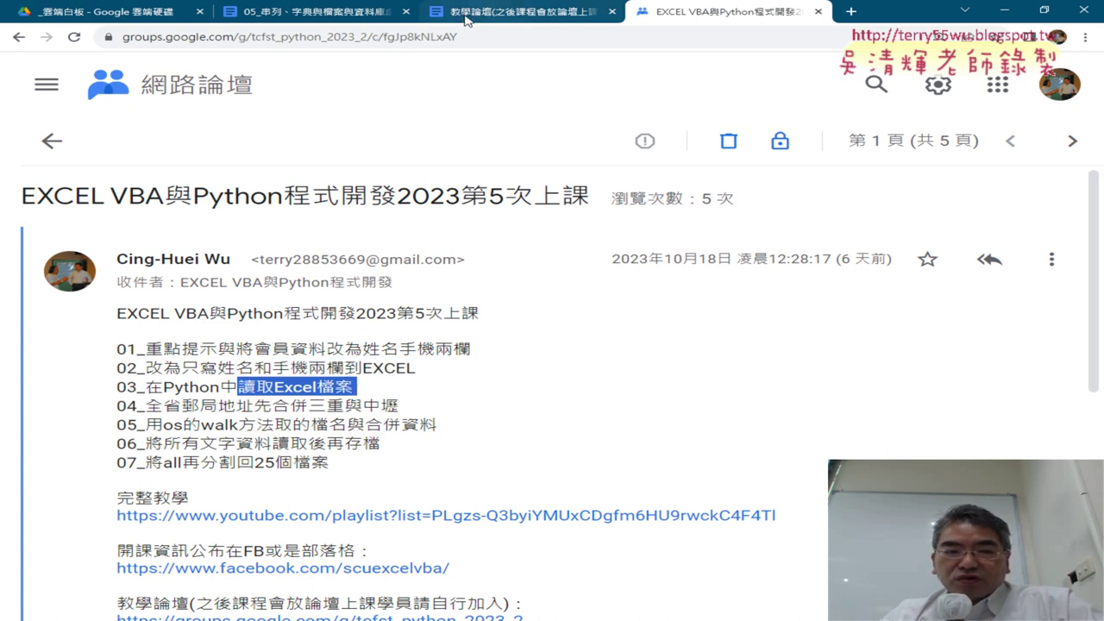
{"action": "left_click", "coordinate": [284, 19]}
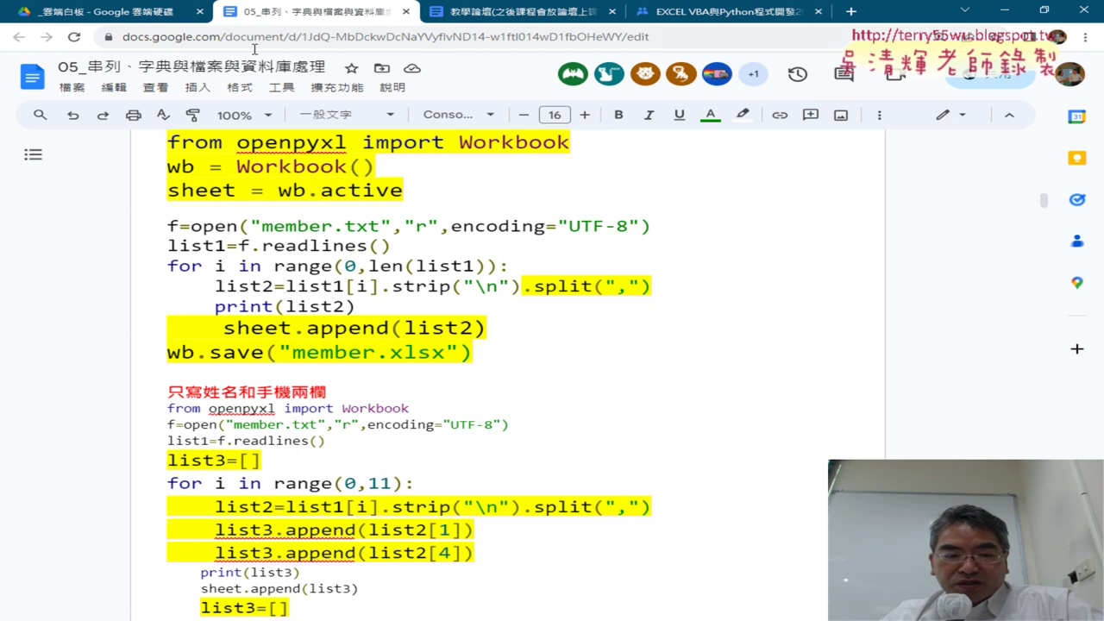
Scroll down to the 2.讀取EXCEL section's member.xlsx reading code
{"action": "scroll", "coordinate": [469, 189], "scroll_direction": "down", "scroll_amount": 3}
{"action": "scroll", "coordinate": [469, 188], "scroll_direction": "down", "scroll_amount": 2}
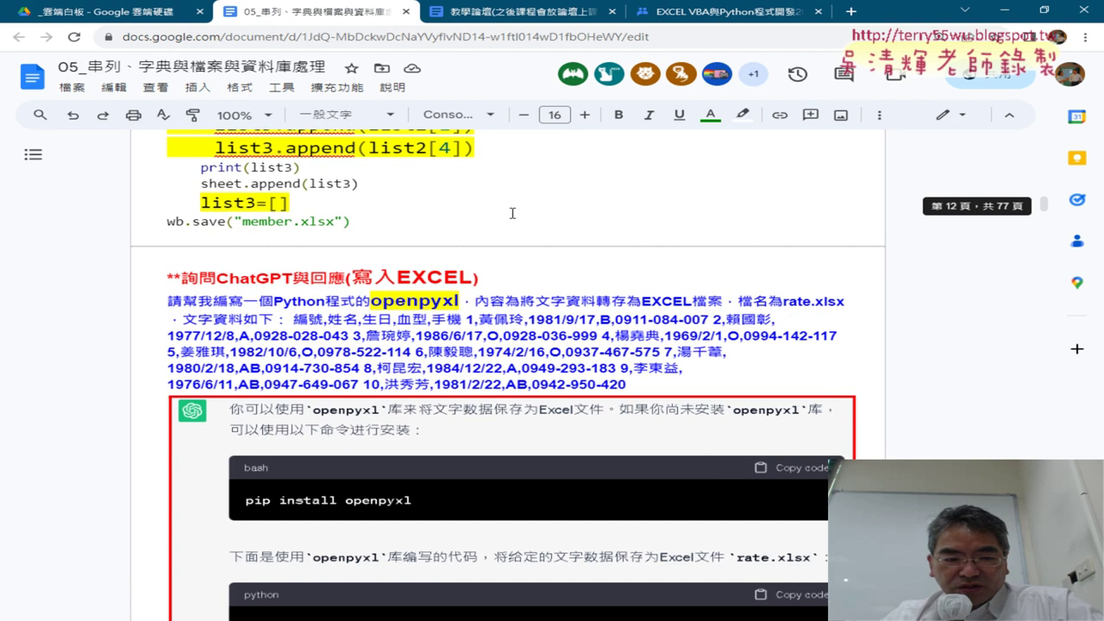
{"action": "scroll", "coordinate": [515, 213], "scroll_direction": "up", "scroll_amount": 7}
{"action": "scroll", "coordinate": [516, 213], "scroll_direction": "up", "scroll_amount": 3}
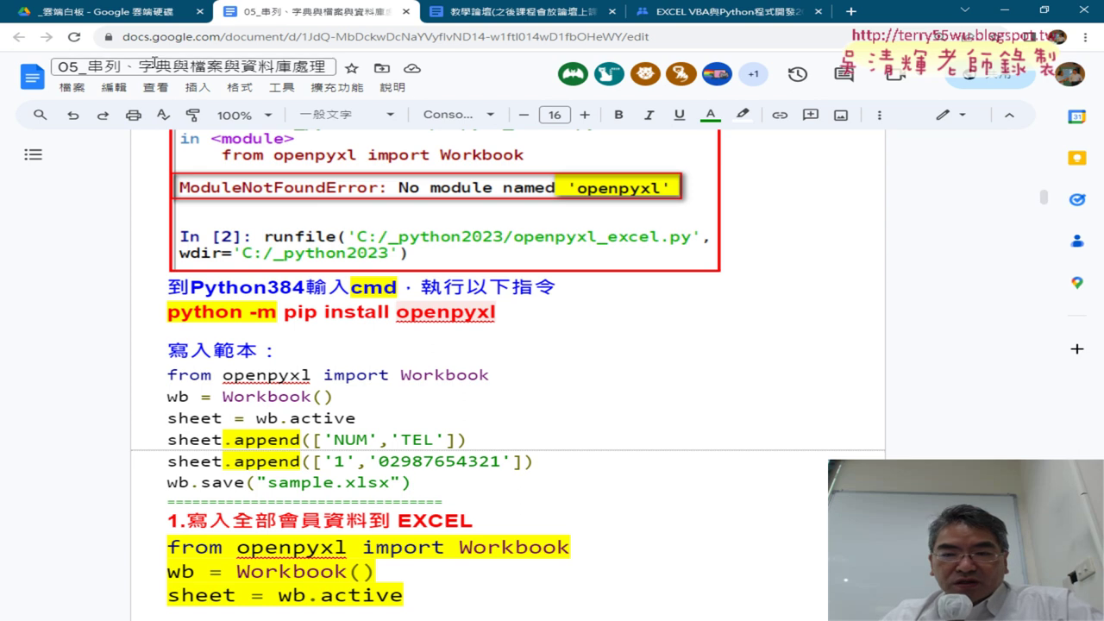
{"action": "scroll", "coordinate": [562, 316], "scroll_direction": "down", "scroll_amount": 1}
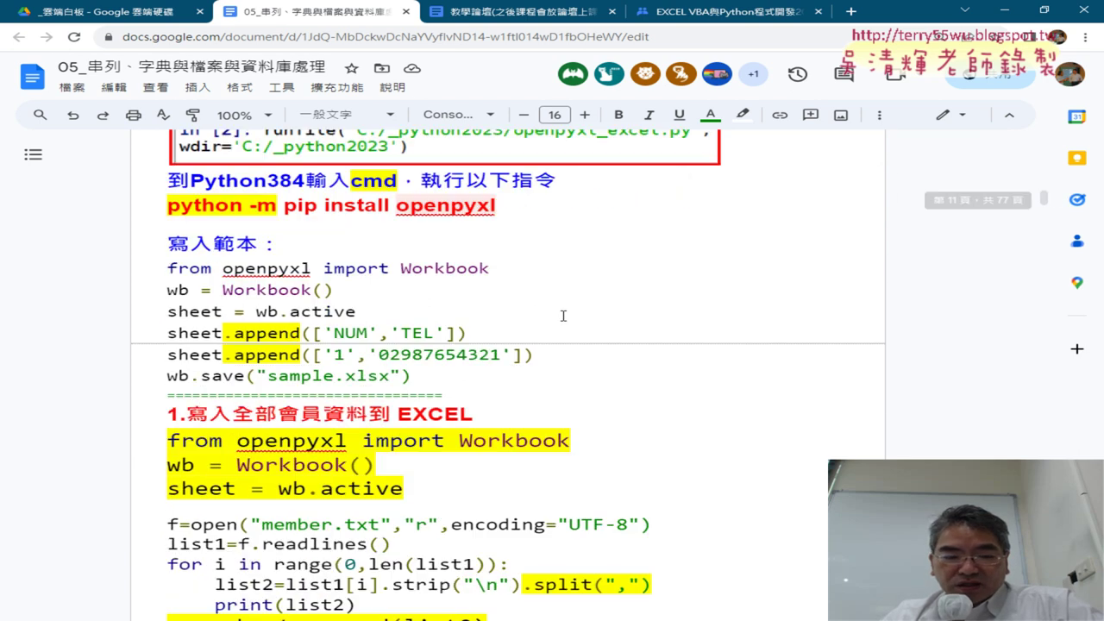
{"action": "scroll", "coordinate": [562, 316], "scroll_direction": "down", "scroll_amount": 1}
{"action": "scroll", "coordinate": [569, 310], "scroll_direction": "down", "scroll_amount": 3}
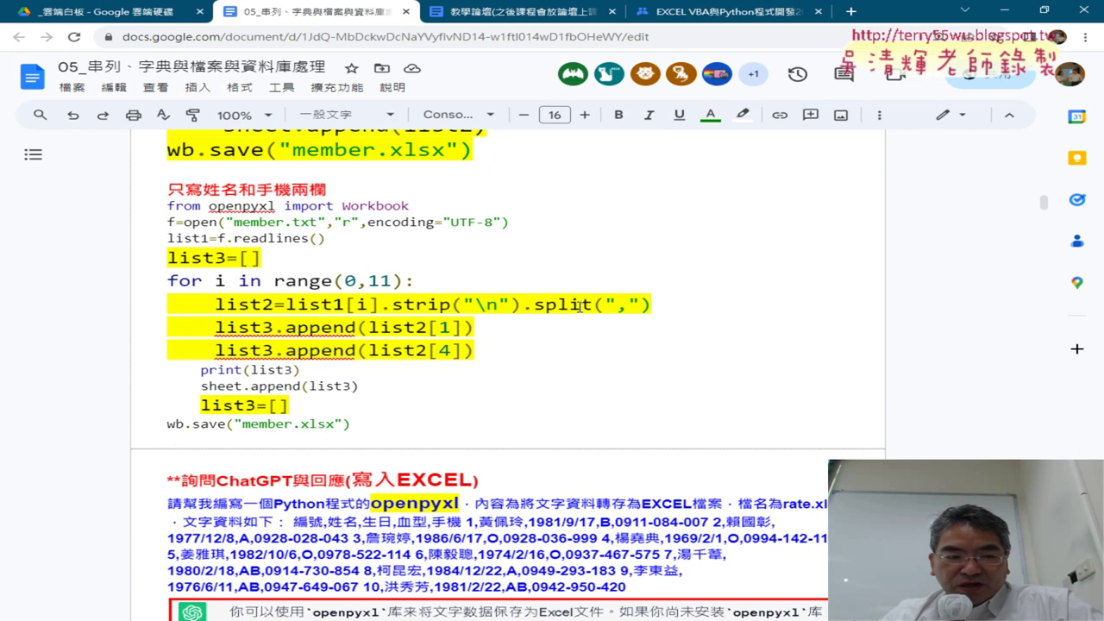
{"action": "scroll", "coordinate": [578, 306], "scroll_direction": "down", "scroll_amount": 3}
{"action": "scroll", "coordinate": [578, 306], "scroll_direction": "down", "scroll_amount": 3}
{"action": "scroll", "coordinate": [578, 306], "scroll_direction": "down", "scroll_amount": 3}
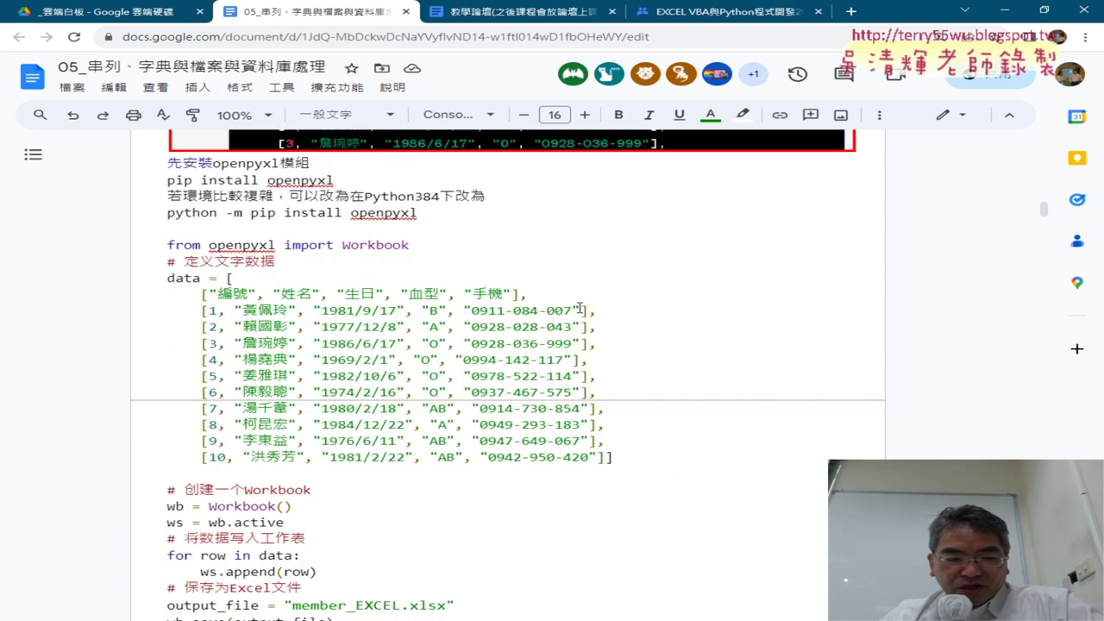
{"action": "scroll", "coordinate": [580, 307], "scroll_direction": "down", "scroll_amount": 2}
{"action": "scroll", "coordinate": [584, 309], "scroll_direction": "down", "scroll_amount": 3}
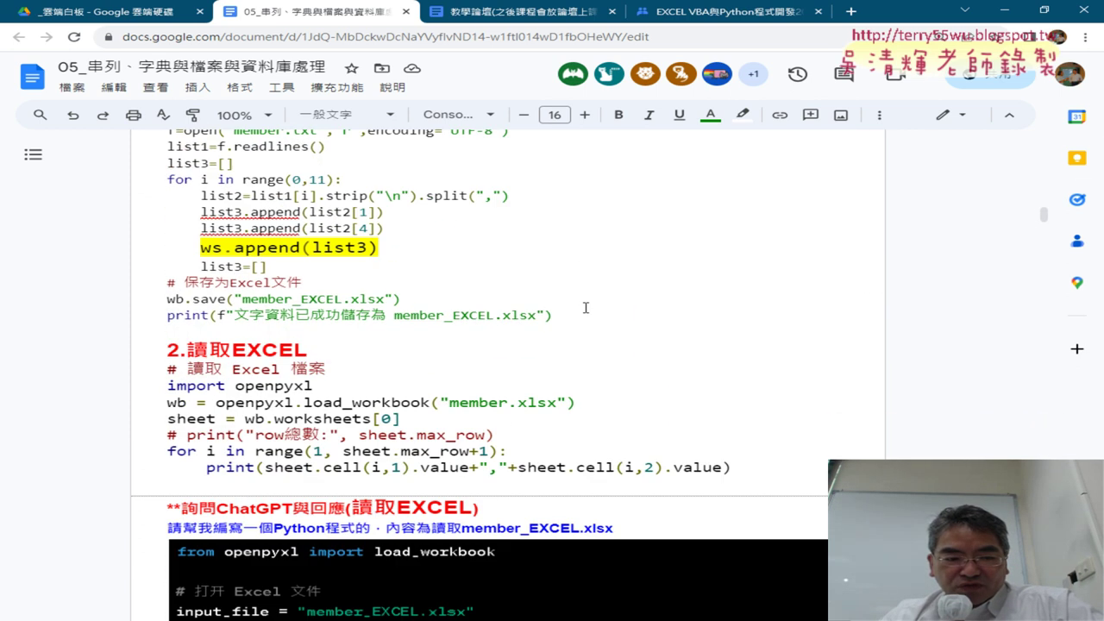
{"action": "scroll", "coordinate": [586, 308], "scroll_direction": "down", "scroll_amount": 2}
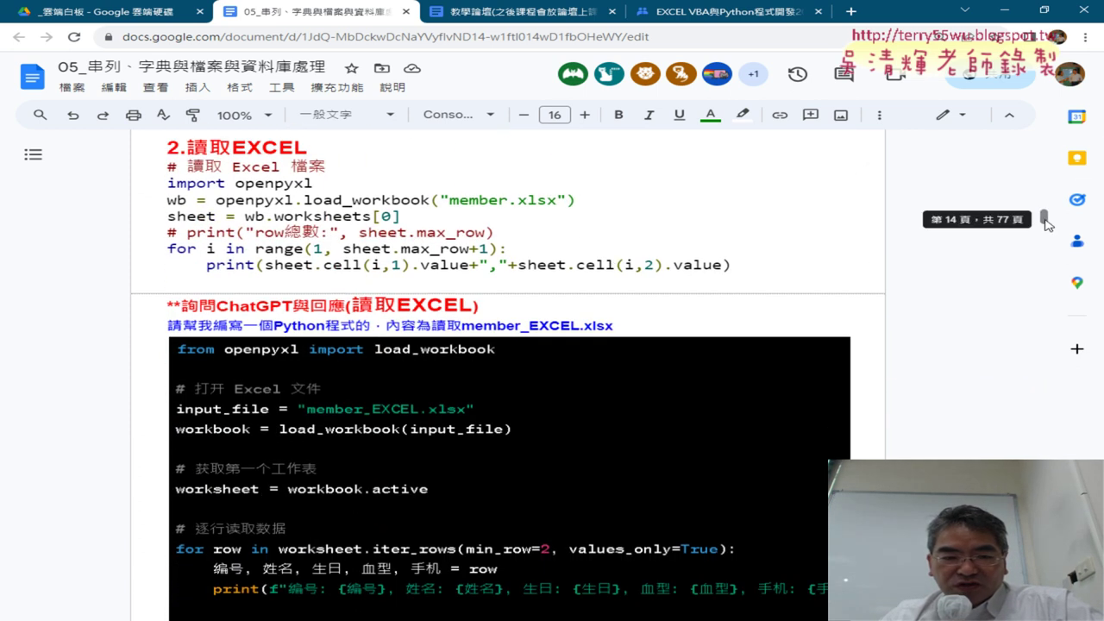
{"action": "left_click", "coordinate": [756, 264]}
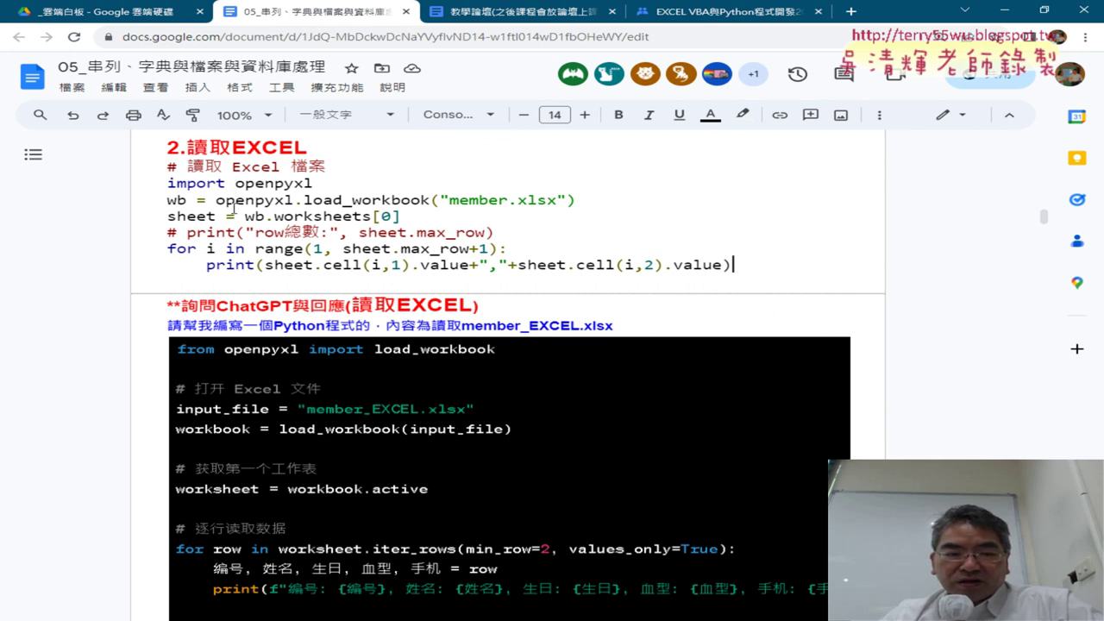
Highlight wb, the load_workbook call, and its workbook and load_ parts on the loading line
{"action": "left_click_drag", "start_coordinate": [171, 203], "coordinate": [188, 201]}
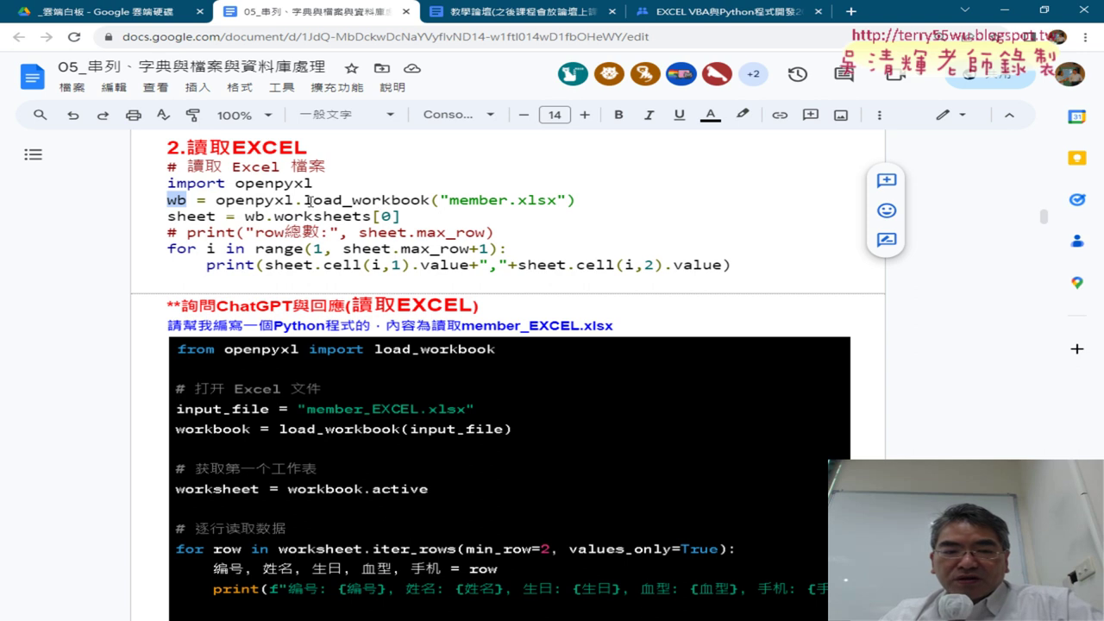
{"action": "left_click_drag", "start_coordinate": [301, 200], "coordinate": [429, 201]}
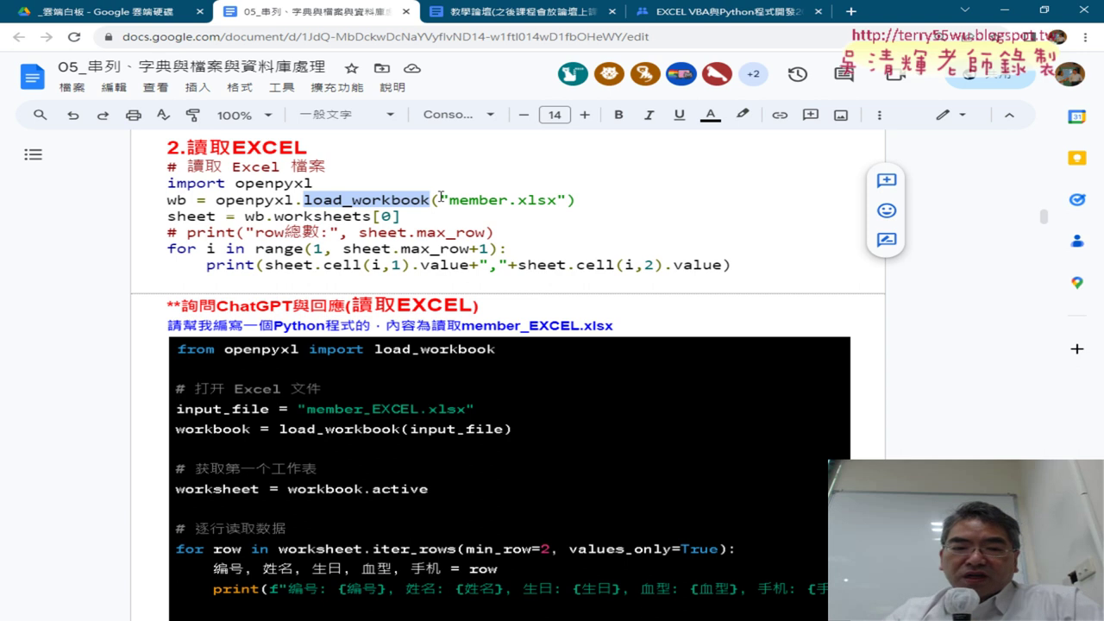
{"action": "left_click", "coordinate": [442, 199]}
{"action": "left_click_drag", "start_coordinate": [352, 200], "coordinate": [431, 201]}
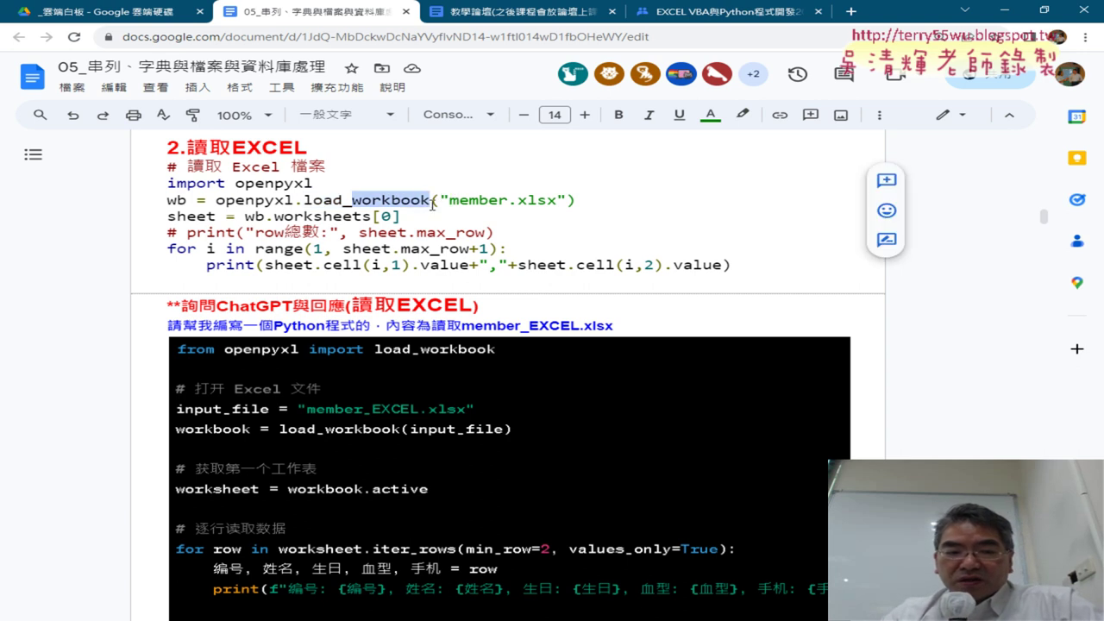
{"action": "left_click_drag", "start_coordinate": [304, 200], "coordinate": [352, 201]}
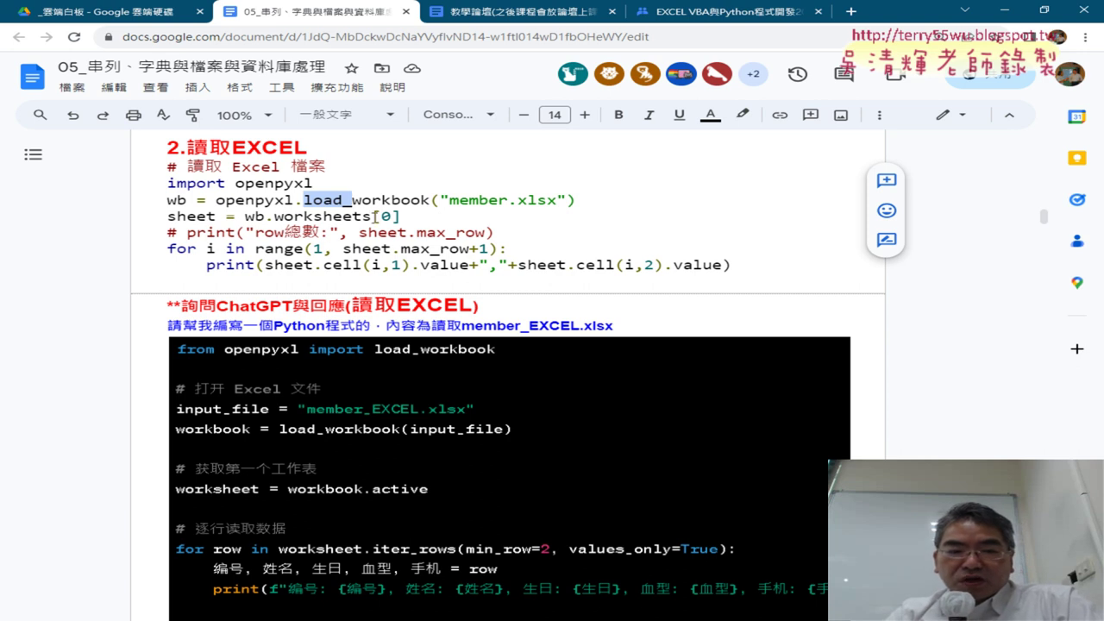
{"action": "left_click_drag", "start_coordinate": [407, 216], "coordinate": [375, 216]}
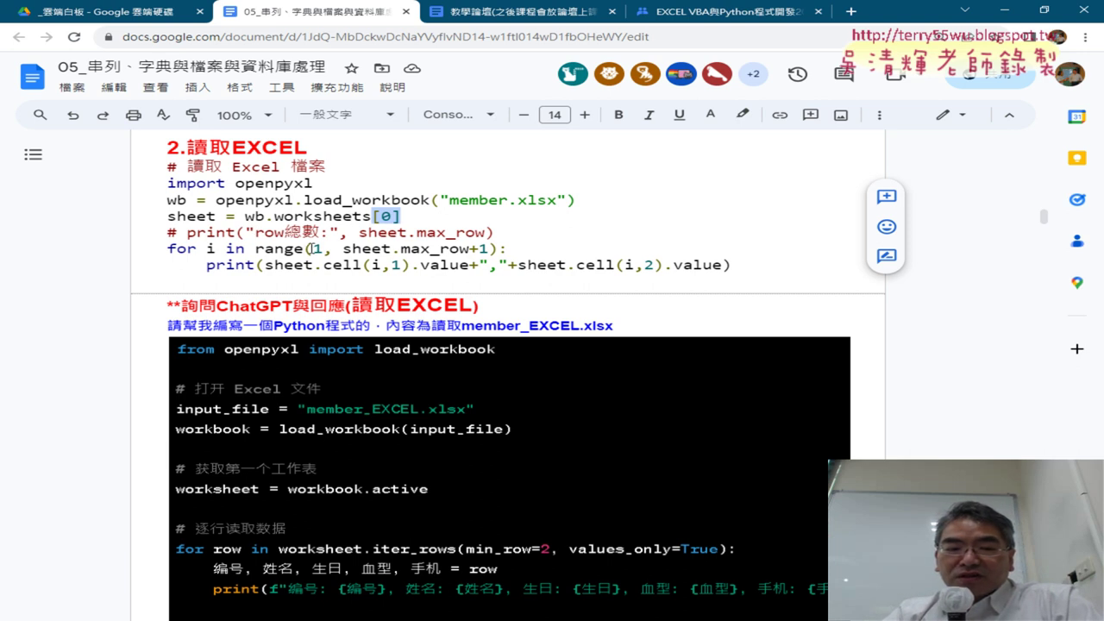
{"action": "left_click_drag", "start_coordinate": [311, 249], "coordinate": [325, 248]}
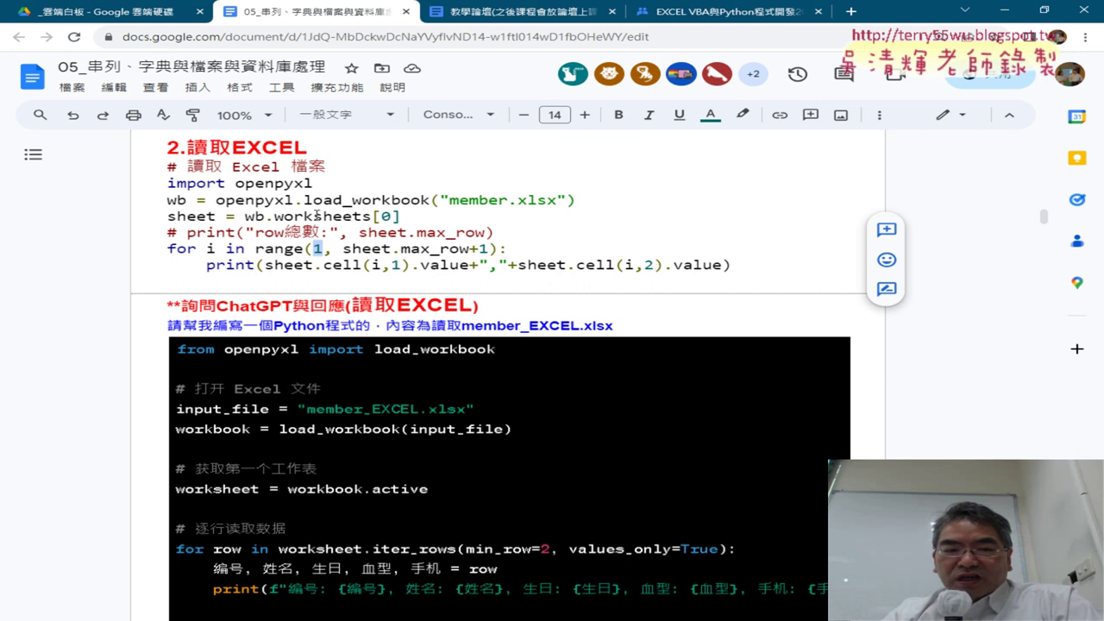
{"action": "left_click_drag", "start_coordinate": [245, 216], "coordinate": [399, 216]}
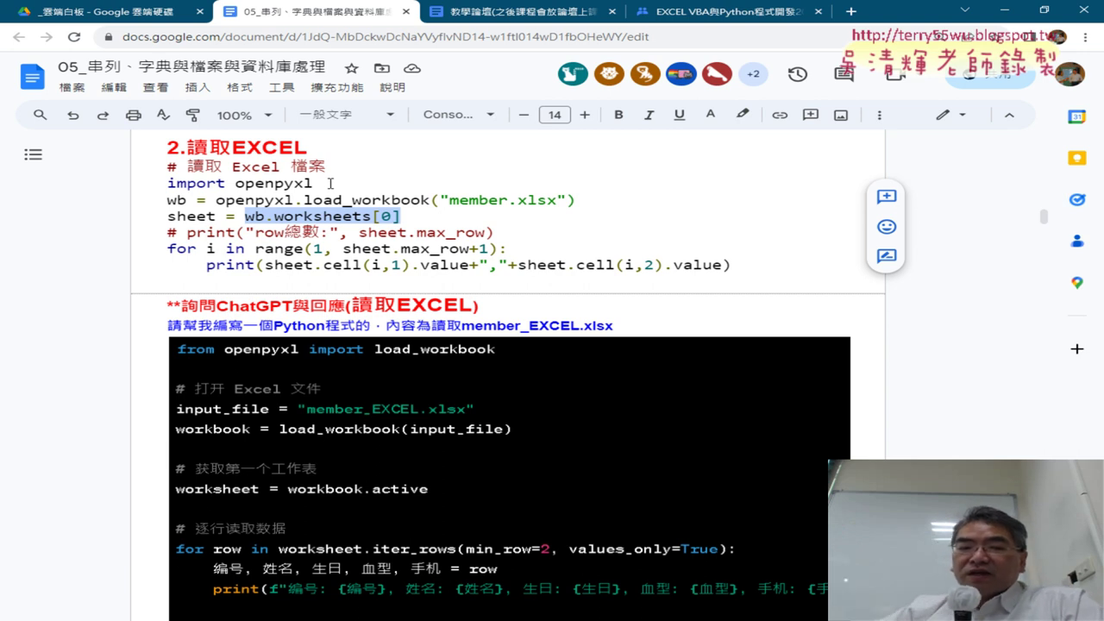
{"action": "left_click", "coordinate": [372, 216]}
{"action": "left_click_drag", "start_coordinate": [373, 215], "coordinate": [402, 216]}
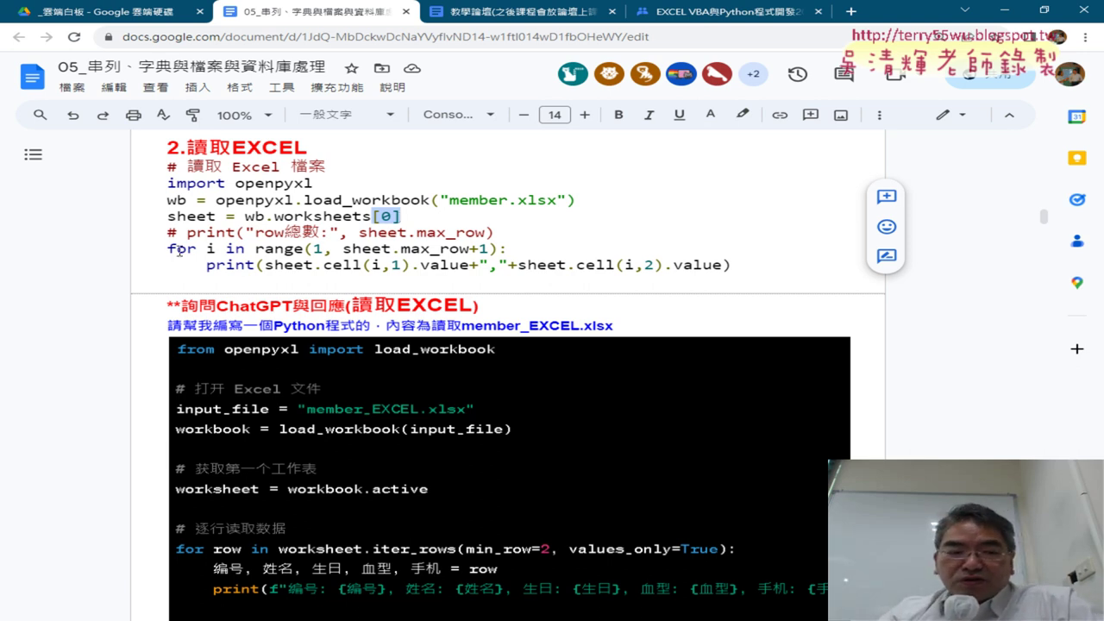
{"action": "left_click_drag", "start_coordinate": [168, 249], "coordinate": [520, 249]}
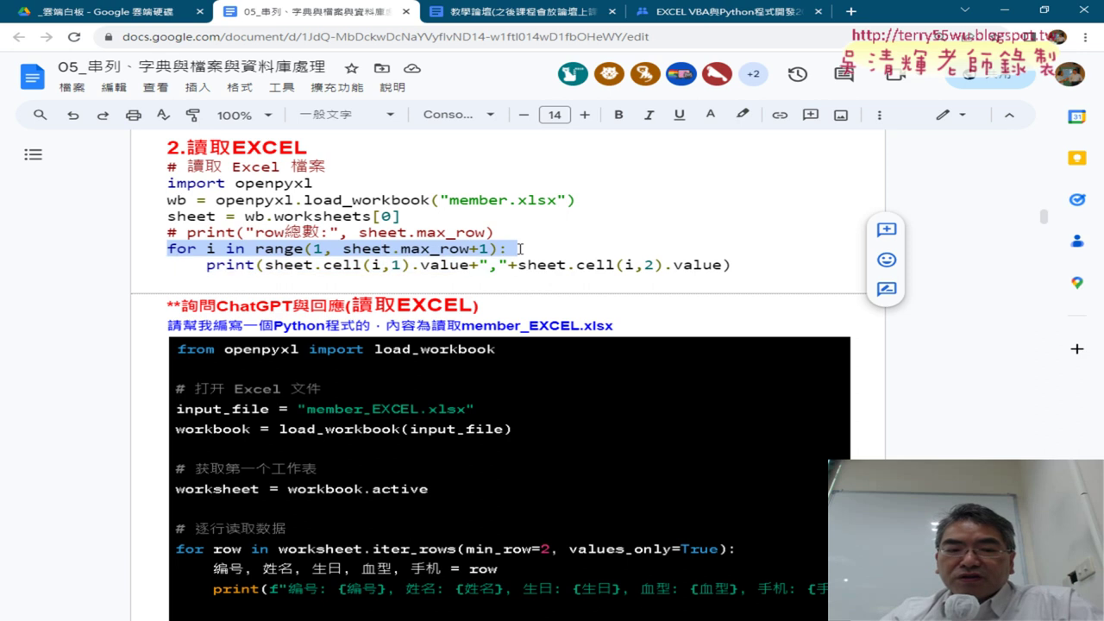
{"action": "left_click", "coordinate": [335, 249]}
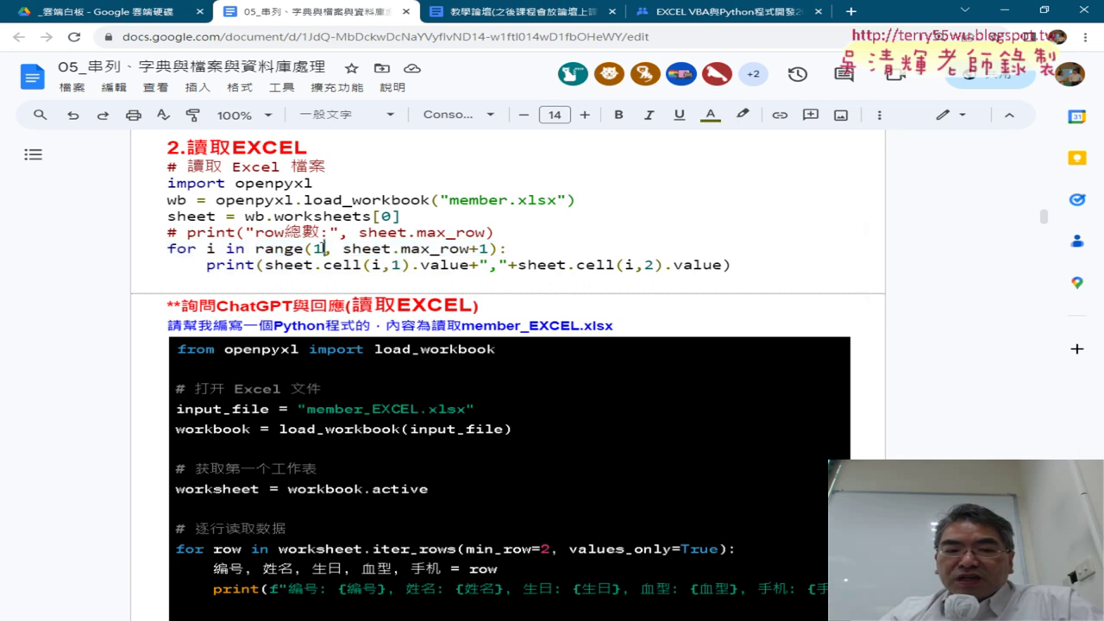
{"action": "left_click_drag", "start_coordinate": [343, 248], "coordinate": [466, 248]}
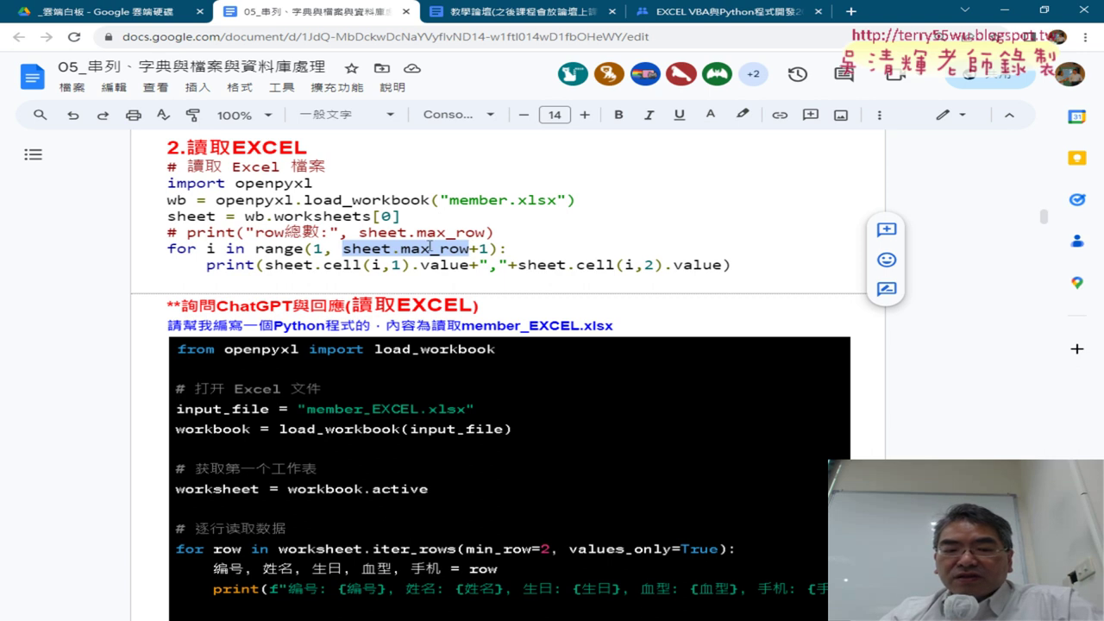
{"action": "left_click_drag", "start_coordinate": [488, 249], "coordinate": [469, 249]}
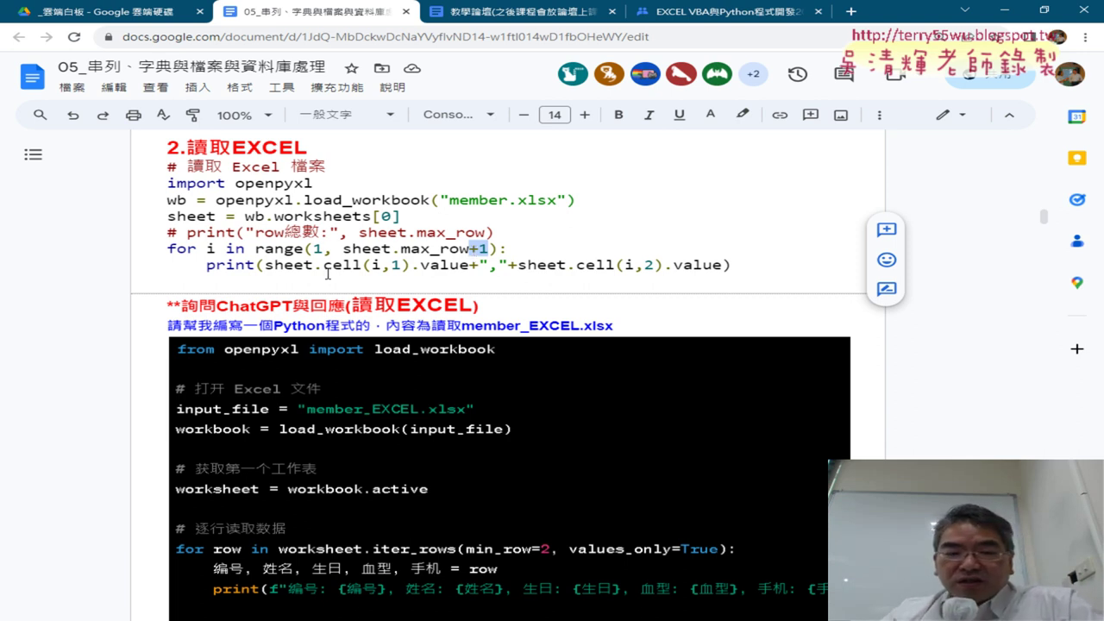
{"action": "left_click_drag", "start_coordinate": [261, 265], "coordinate": [364, 269]}
{"action": "left_click", "coordinate": [325, 267]}
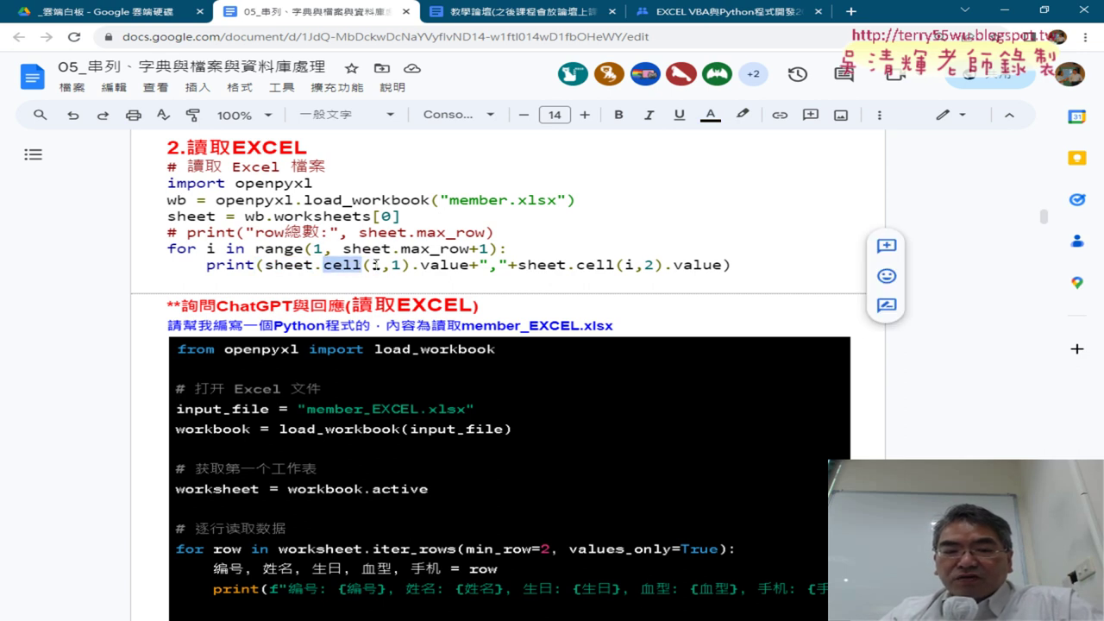
{"action": "double_click", "coordinate": [376, 265]}
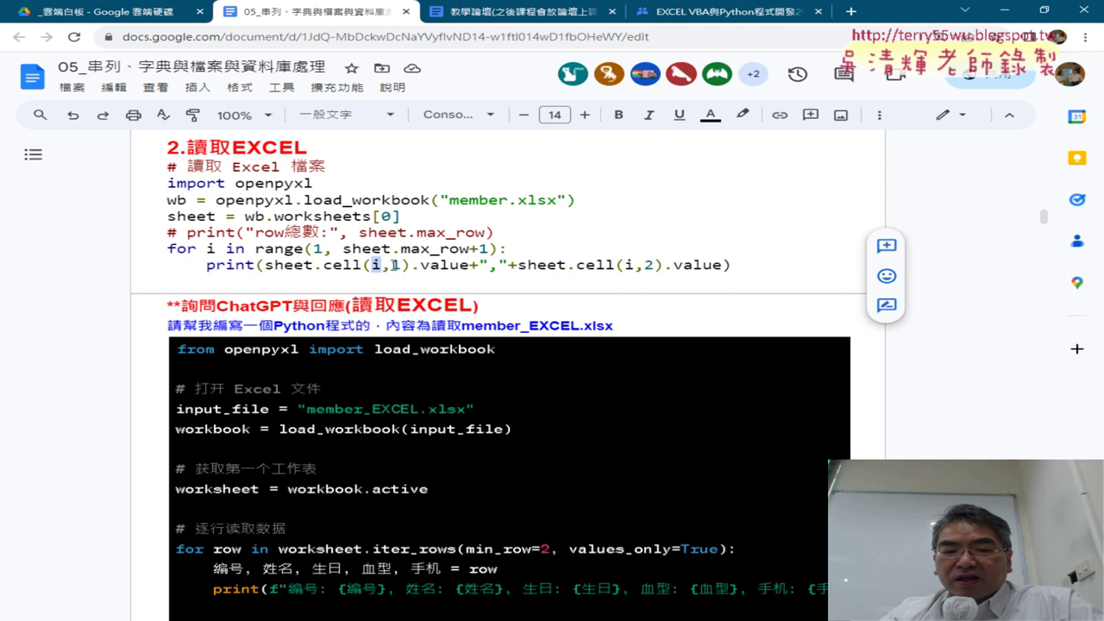
{"action": "double_click", "coordinate": [396, 265]}
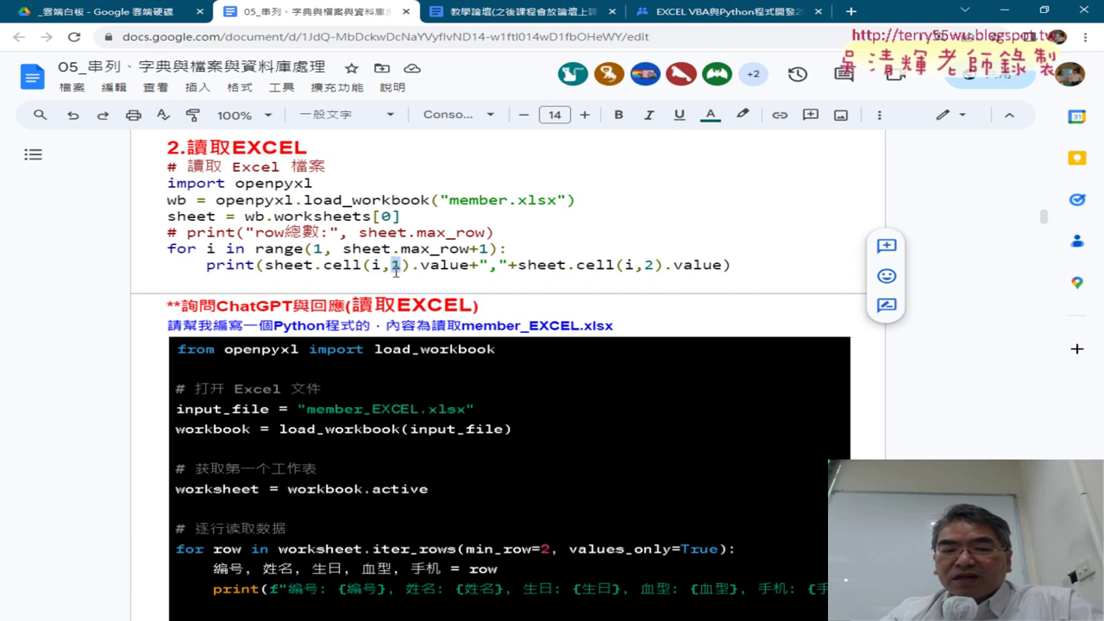
{"action": "double_click", "coordinate": [648, 265]}
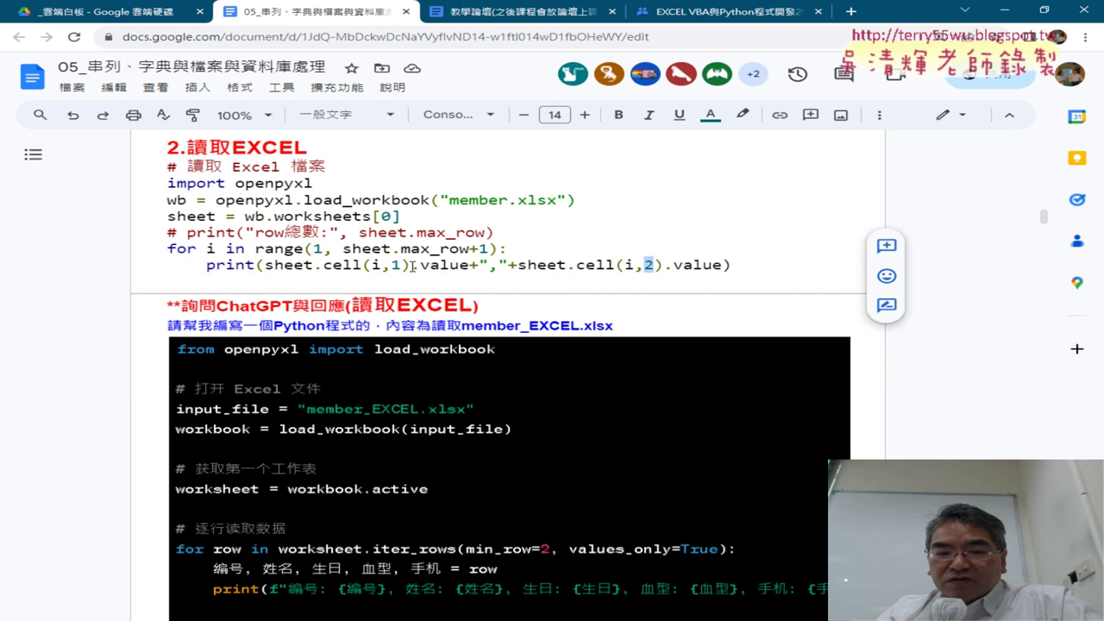
{"action": "left_click_drag", "start_coordinate": [412, 267], "coordinate": [510, 264]}
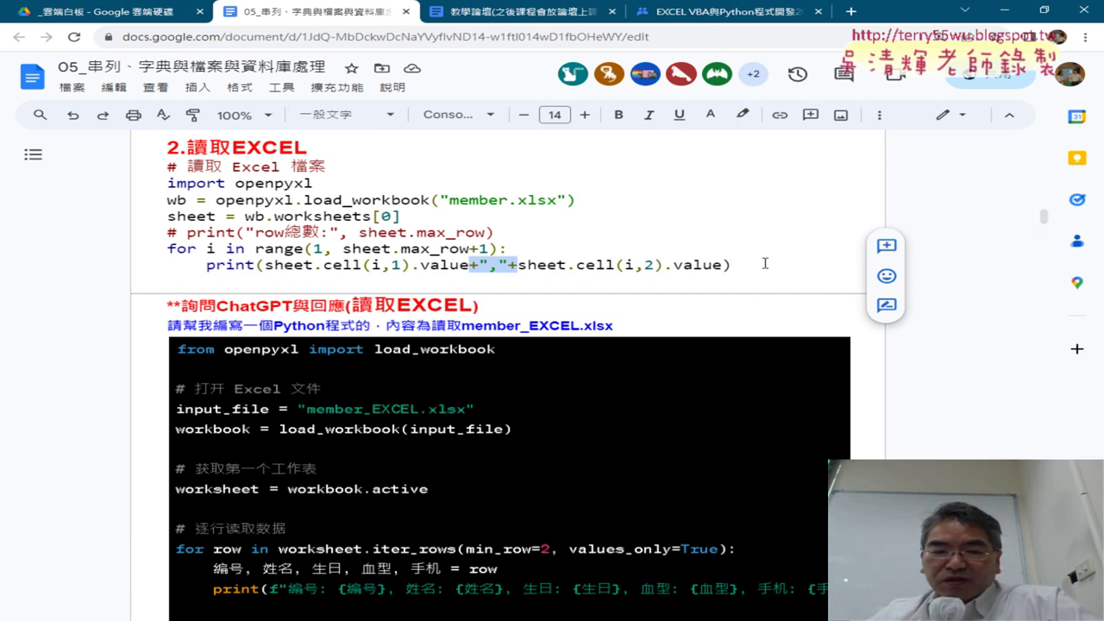
{"action": "left_click_drag", "start_coordinate": [764, 265], "coordinate": [145, 252]}
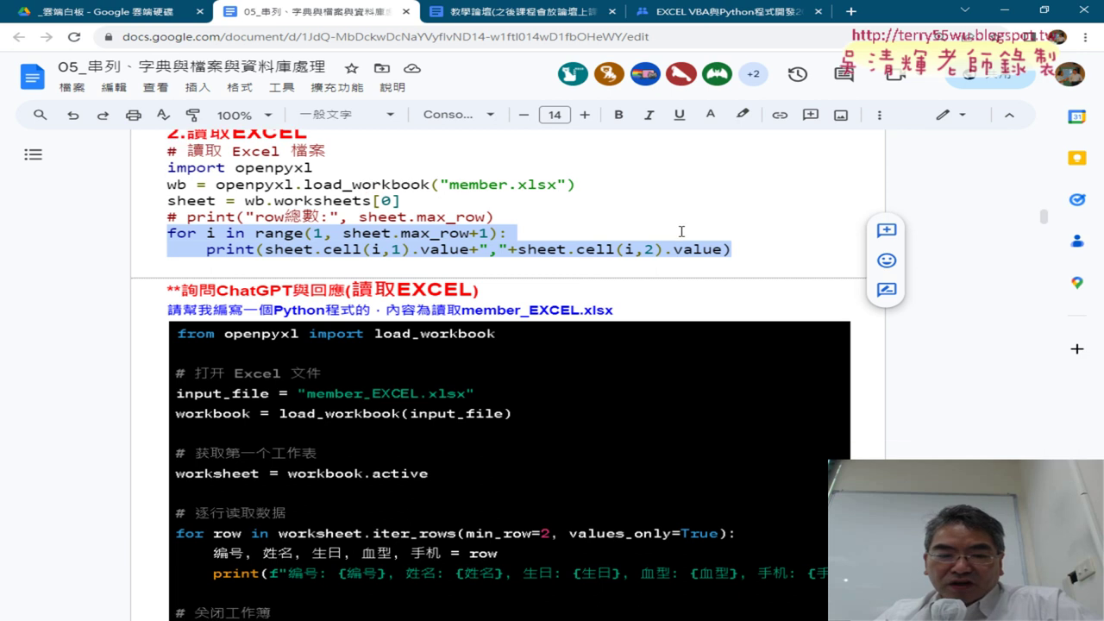
{"action": "scroll", "coordinate": [584, 285], "scroll_direction": "down", "scroll_amount": 5}
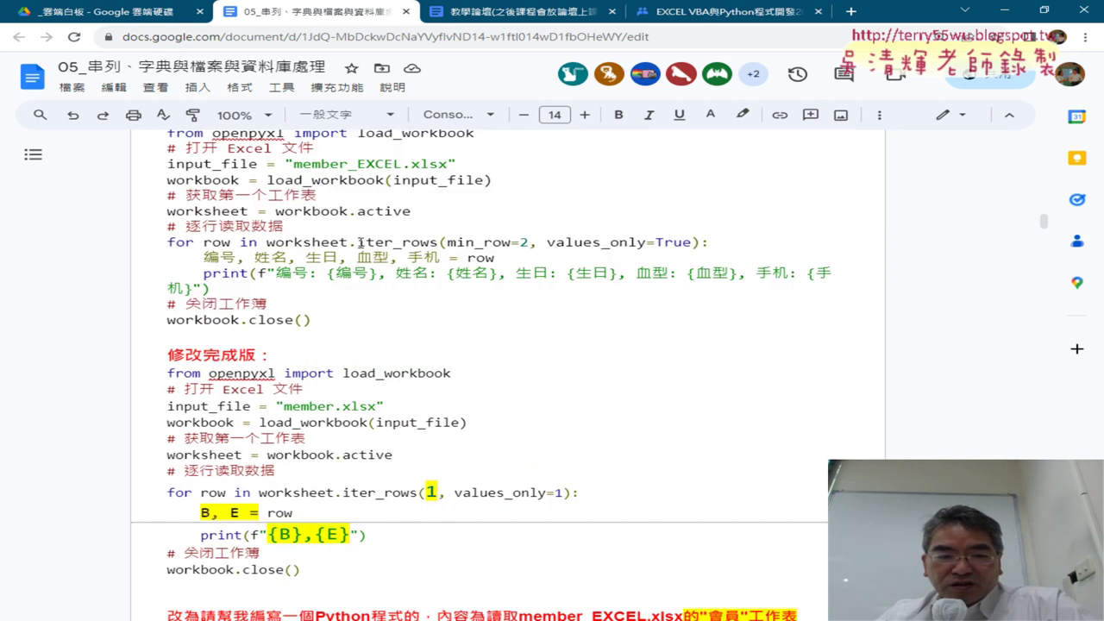
{"action": "left_click_drag", "start_coordinate": [358, 243], "coordinate": [438, 245]}
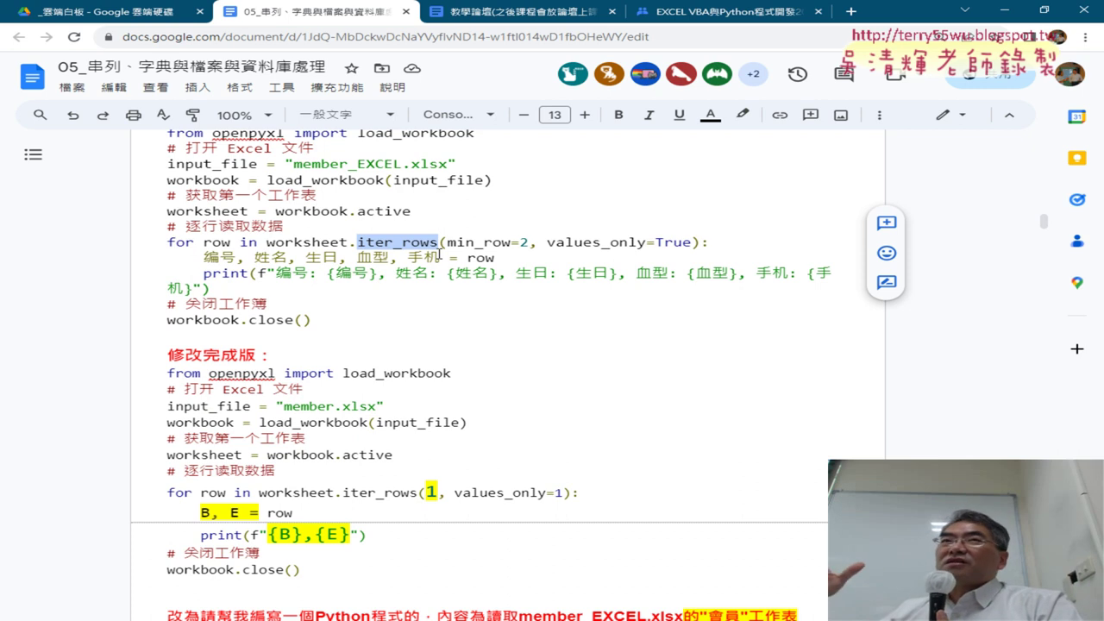
{"action": "scroll", "coordinate": [442, 255], "scroll_direction": "up", "scroll_amount": 3}
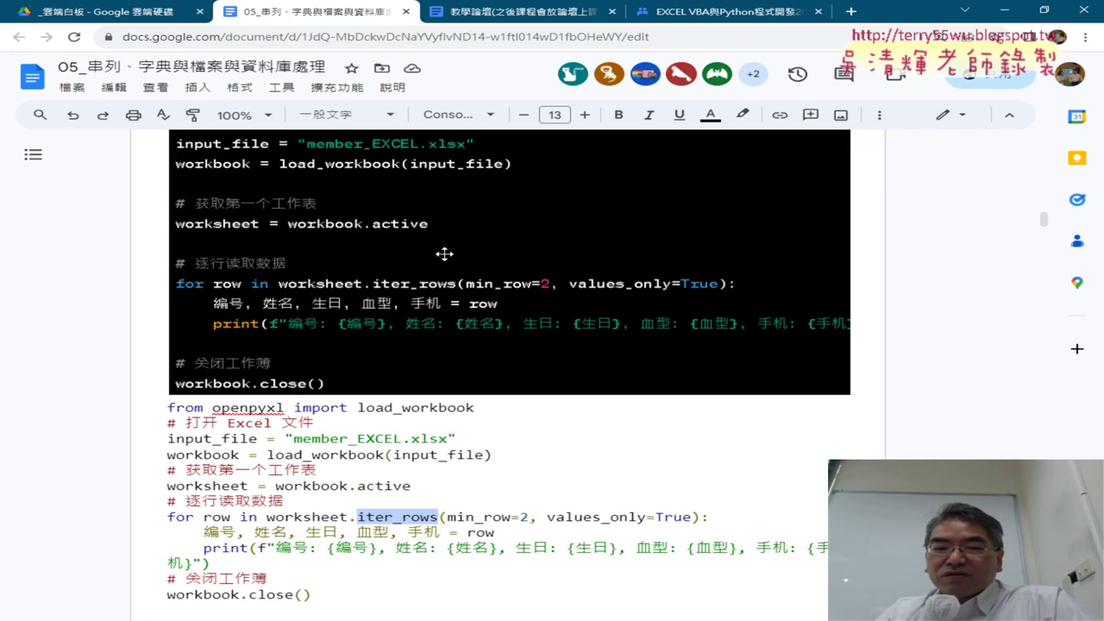
{"action": "scroll", "coordinate": [444, 253], "scroll_direction": "up", "scroll_amount": 5}
{"action": "scroll", "coordinate": [446, 253], "scroll_direction": "down", "scroll_amount": 2}
{"action": "scroll", "coordinate": [446, 254], "scroll_direction": "down", "scroll_amount": 1}
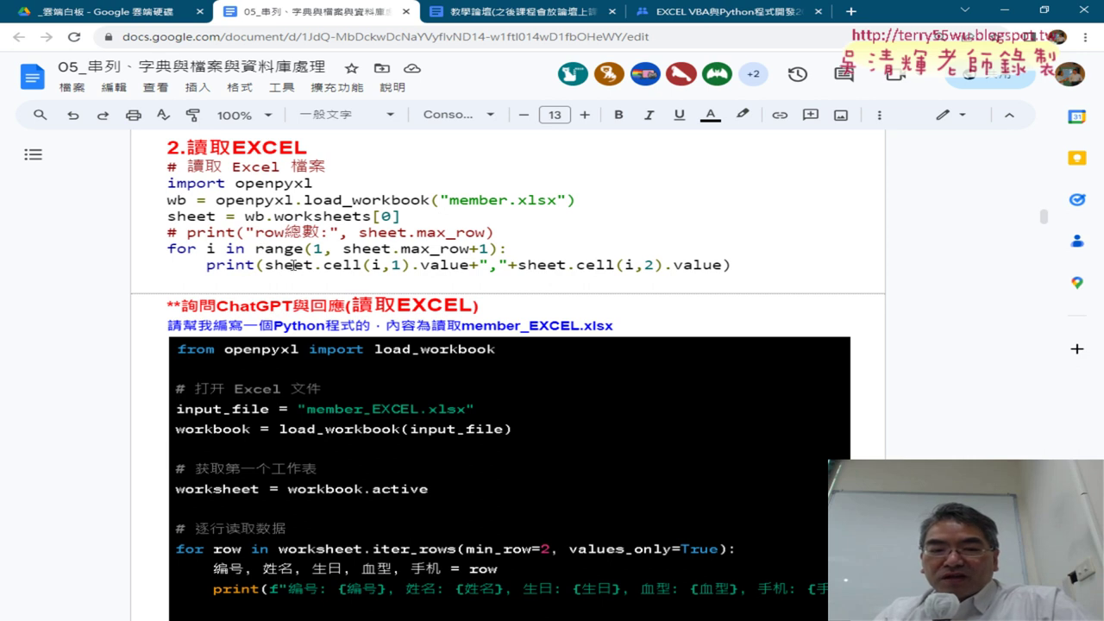
{"action": "left_click_drag", "start_coordinate": [263, 265], "coordinate": [411, 262]}
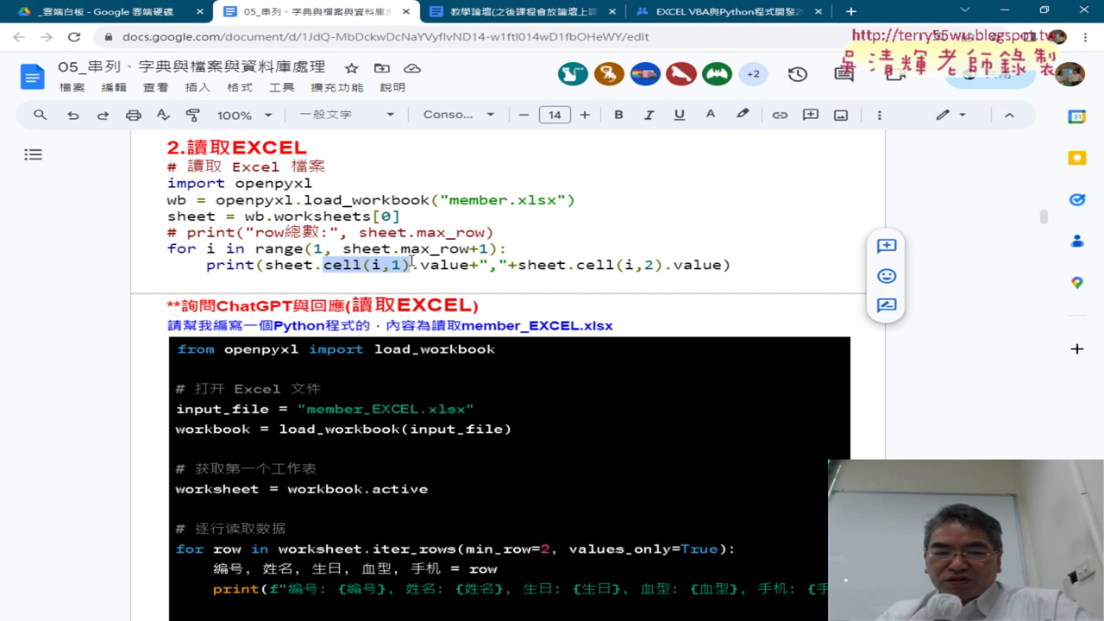
{"action": "scroll", "coordinate": [776, 293], "scroll_direction": "down", "scroll_amount": 2}
{"action": "scroll", "coordinate": [782, 268], "scroll_direction": "up", "scroll_amount": 2}
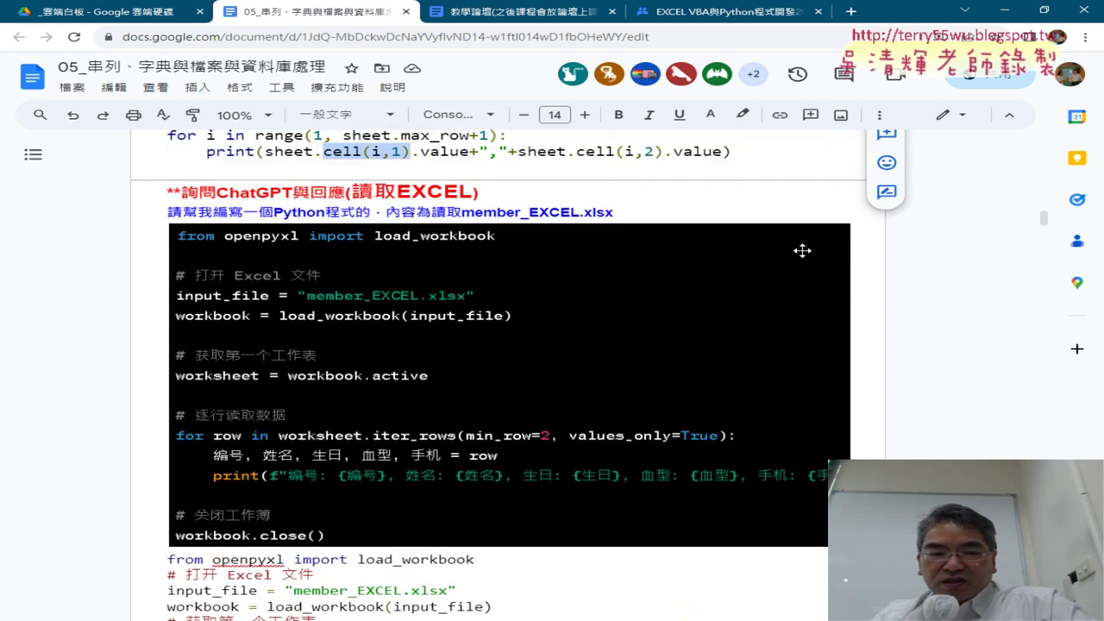
{"action": "left_click_drag", "start_coordinate": [178, 240], "coordinate": [607, 259]}
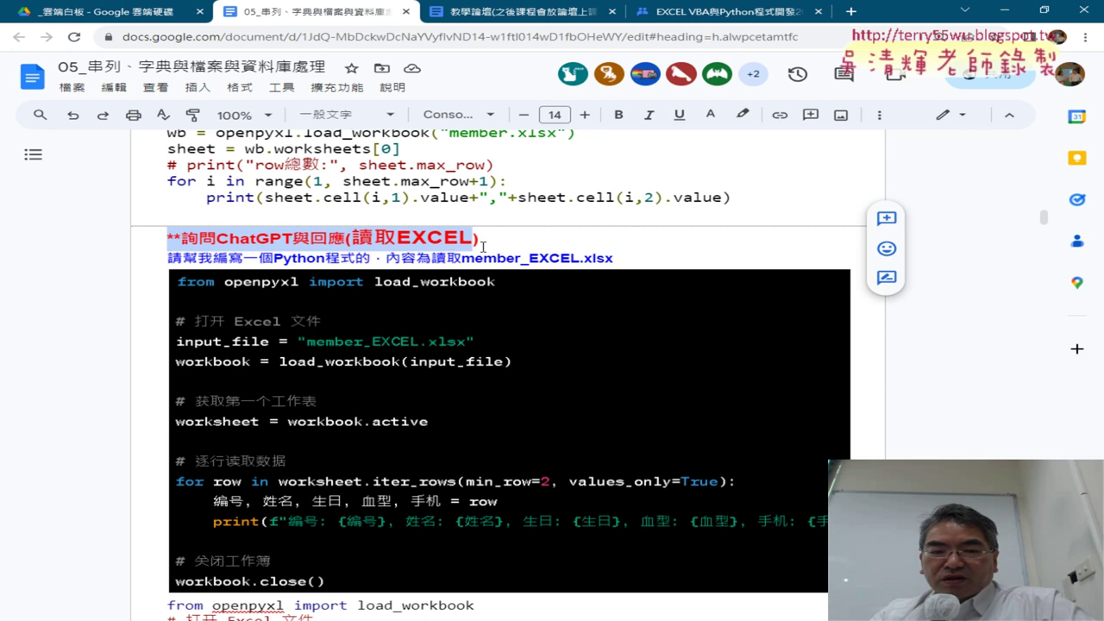
{"action": "left_click", "coordinate": [679, 254]}
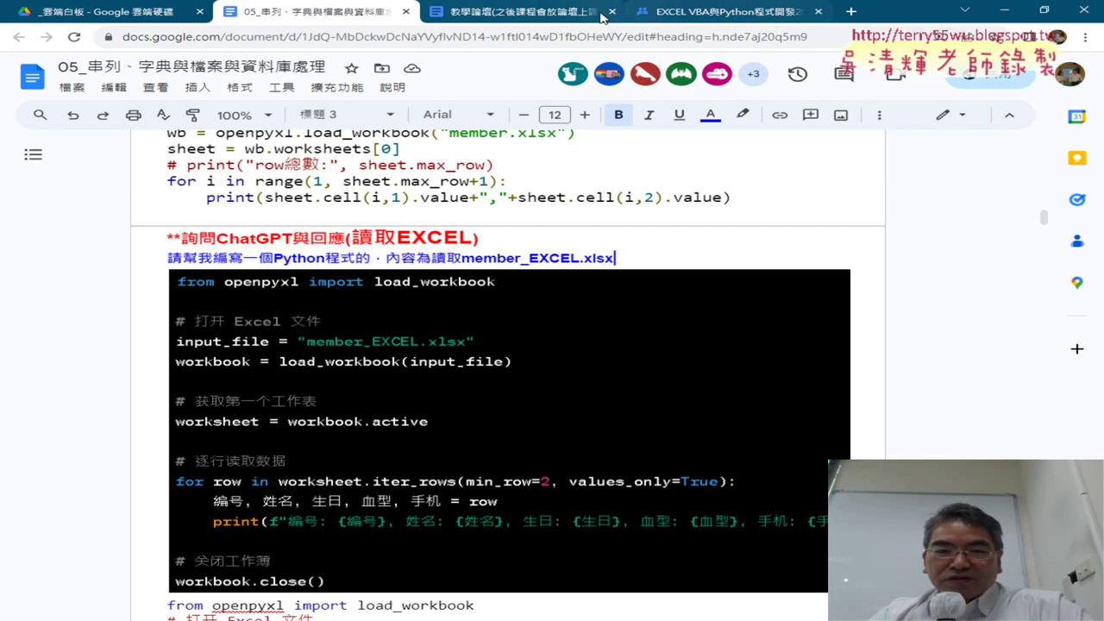
Open the fifth-lesson forum post and highlight item 04 and os的walk方法 in item 05
{"action": "left_click", "coordinate": [509, 11]}
{"action": "left_click", "coordinate": [687, 13]}
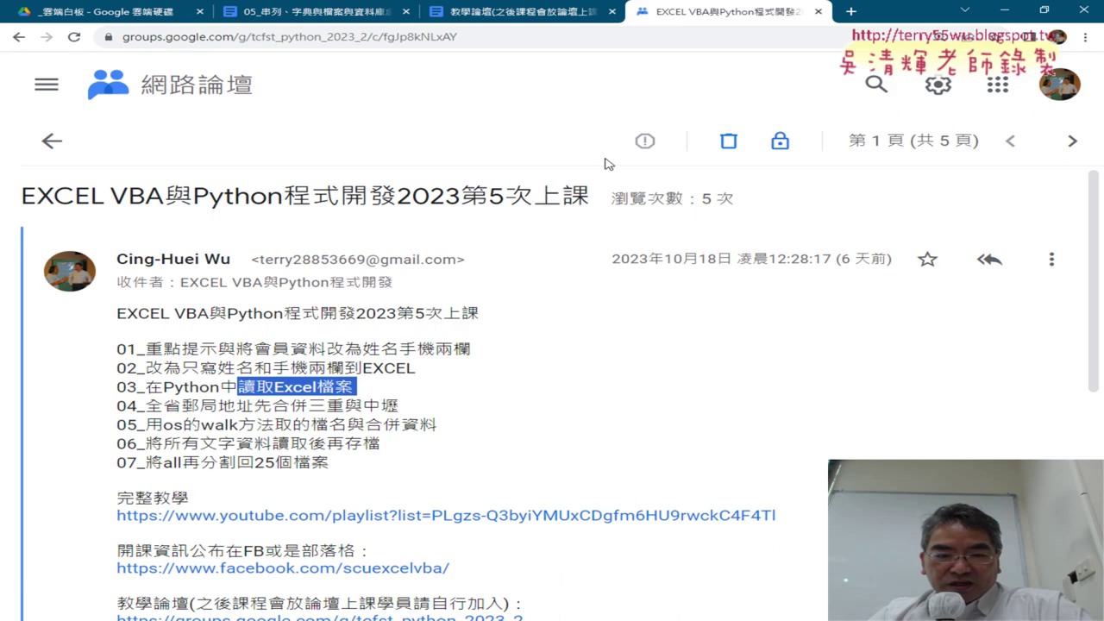
{"action": "scroll", "coordinate": [492, 347], "scroll_direction": "down", "scroll_amount": 3}
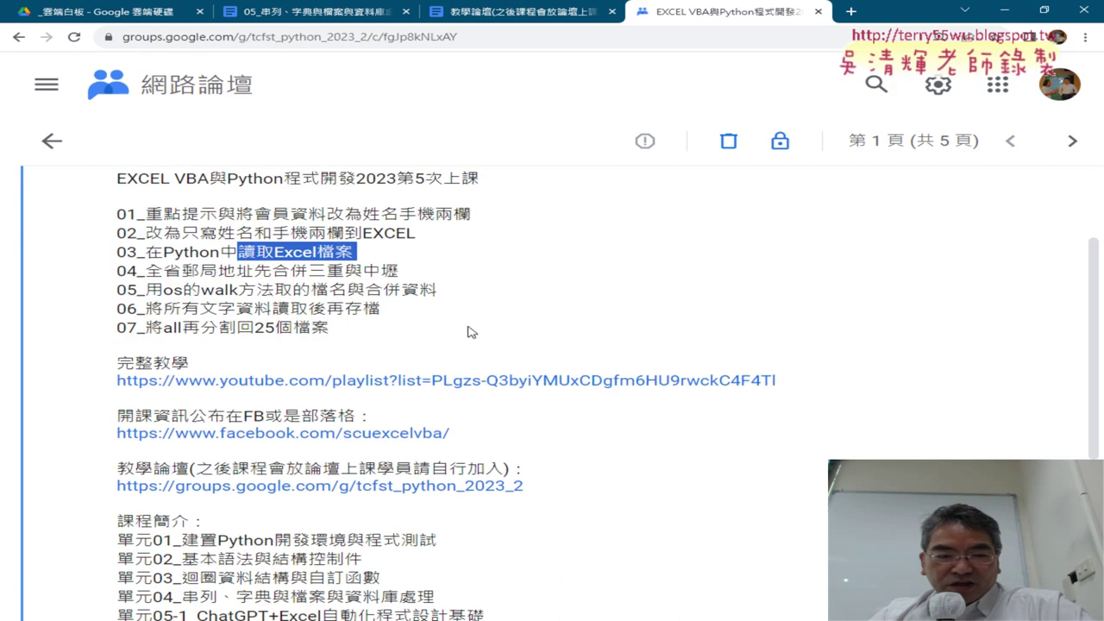
{"action": "left_click", "coordinate": [149, 267]}
{"action": "left_click_drag", "start_coordinate": [146, 270], "coordinate": [399, 271]}
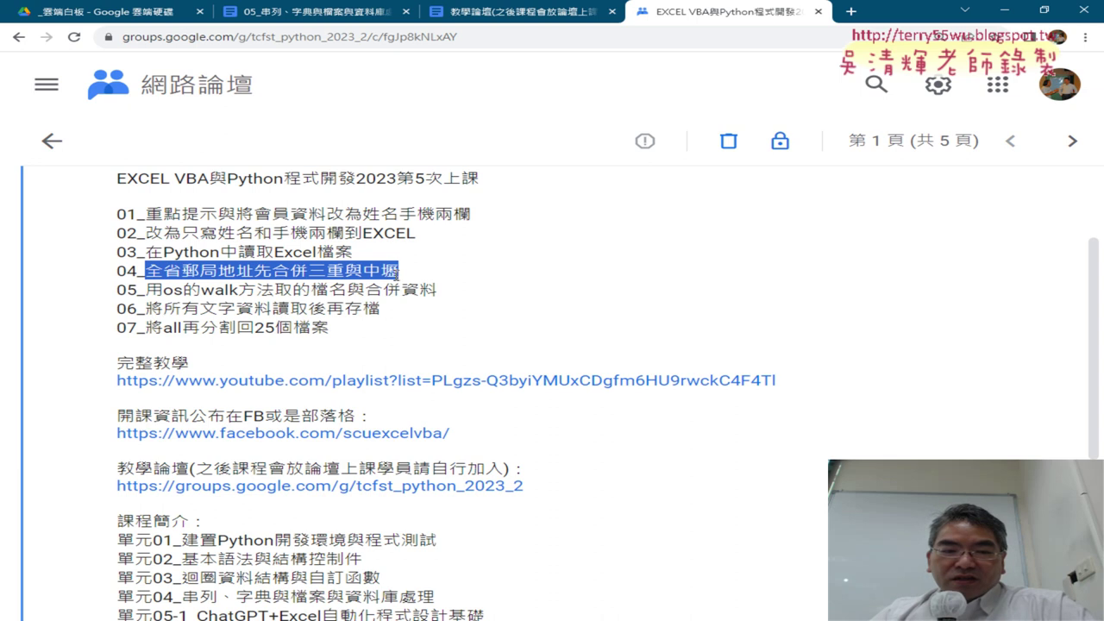
{"action": "left_click_drag", "start_coordinate": [163, 290], "coordinate": [274, 290]}
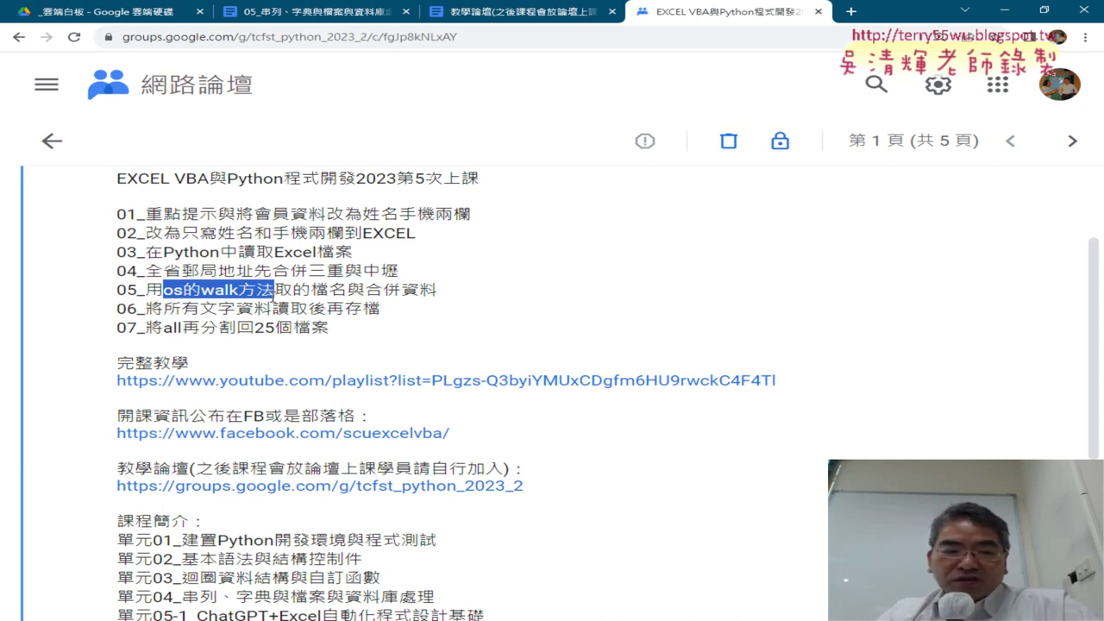
Highlight 合併 in item 05 and item 07's split-back-to-25-files text, then switch to Spyder
{"action": "left_click_drag", "start_coordinate": [366, 290], "coordinate": [401, 290]}
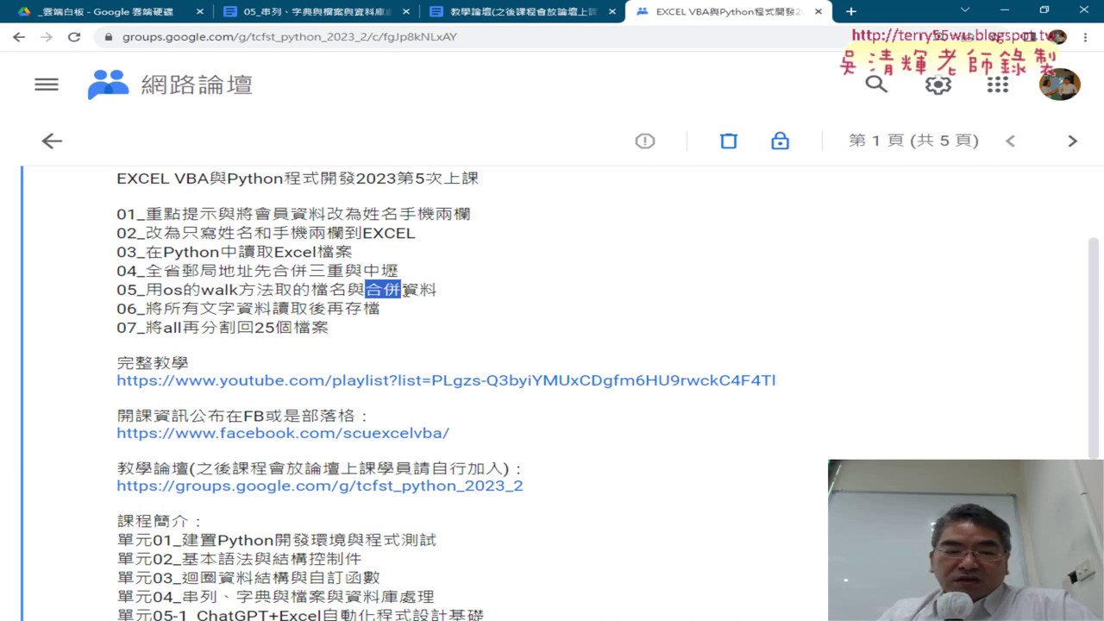
{"action": "left_click_drag", "start_coordinate": [163, 328], "coordinate": [328, 328]}
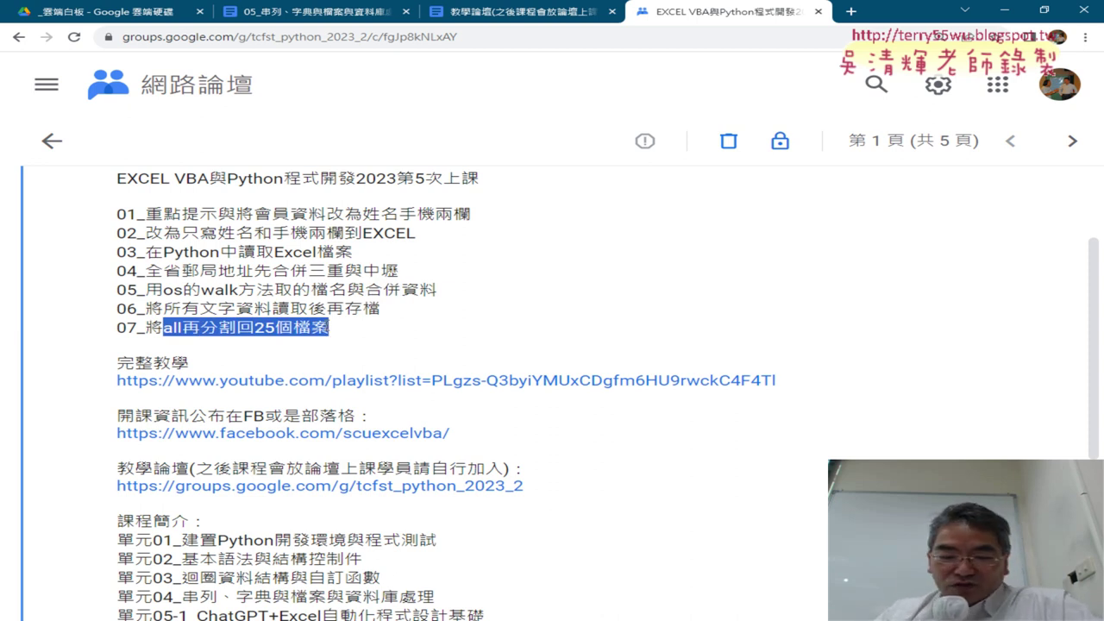
{"action": "key", "text": "alt+Tab"}
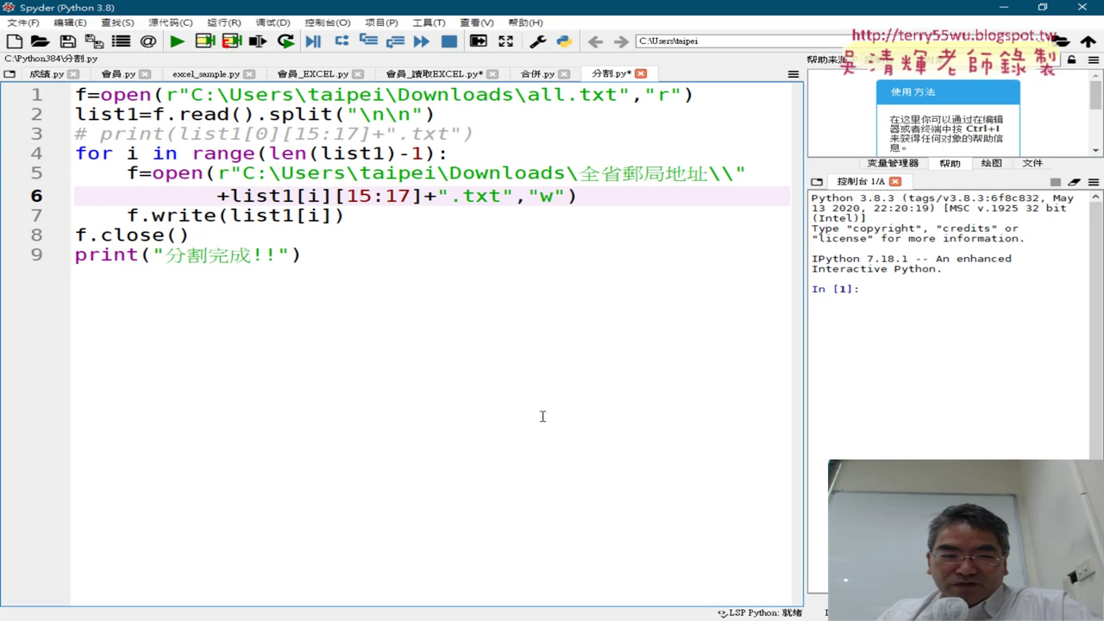
Save the 分割.py split script and display the 合併.py merge script
{"action": "left_click", "coordinate": [536, 76]}
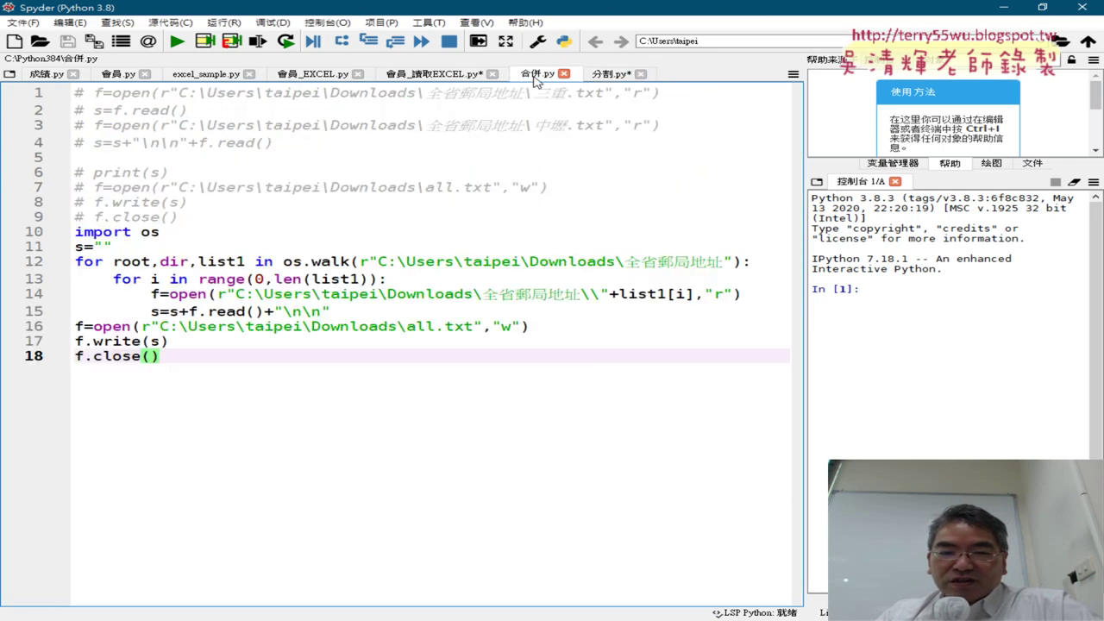
{"action": "left_click", "coordinate": [601, 75]}
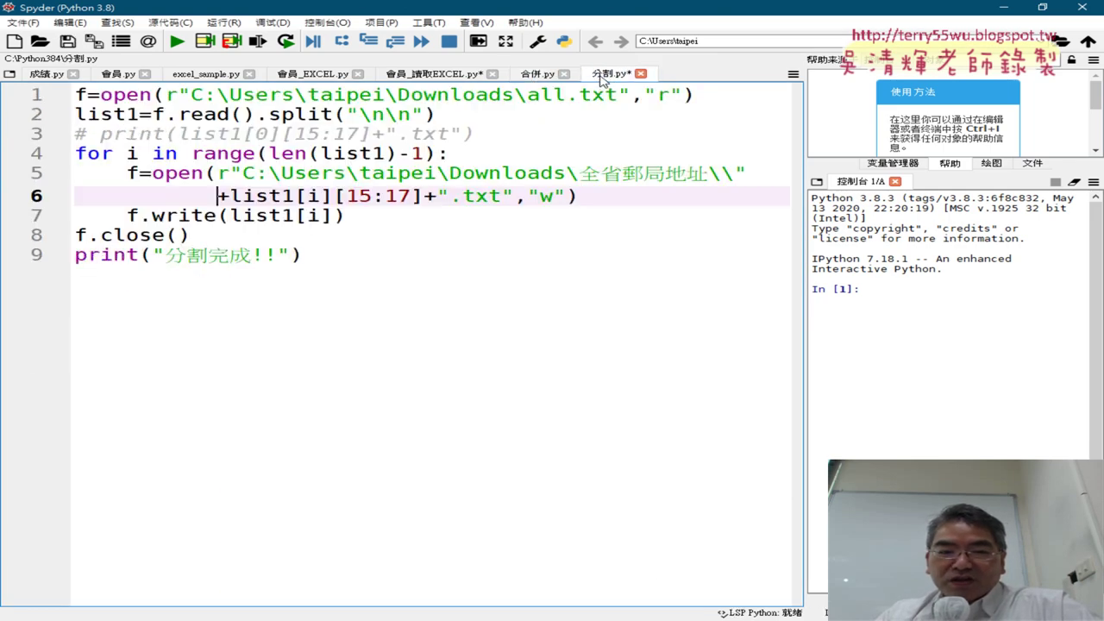
{"action": "left_click", "coordinate": [67, 41]}
{"action": "left_click", "coordinate": [536, 75]}
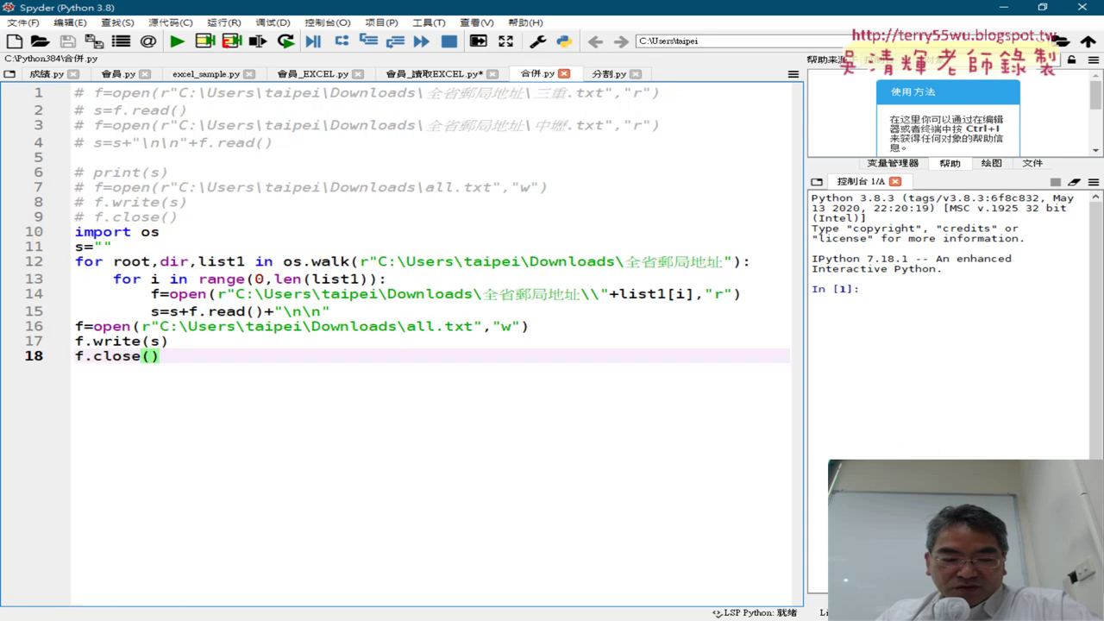
Inspect the 25 text files in Downloads\全省郵局地址, then return to Downloads and move the window right
{"action": "key", "text": "alt+Tab"}
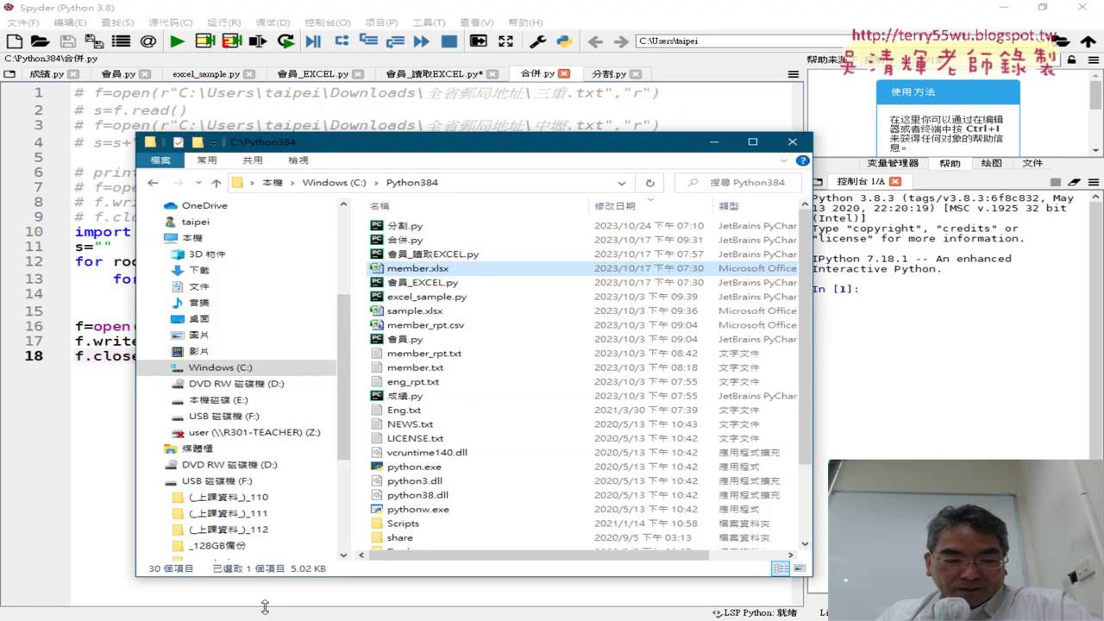
{"action": "key", "text": "alt+Tab"}
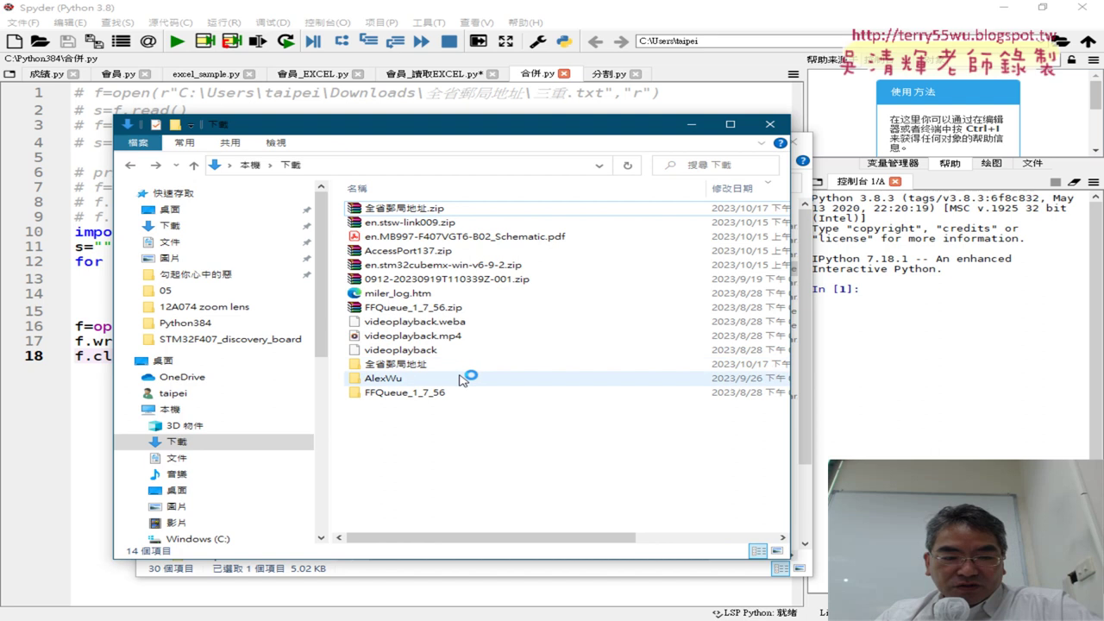
{"action": "double_click", "coordinate": [429, 365]}
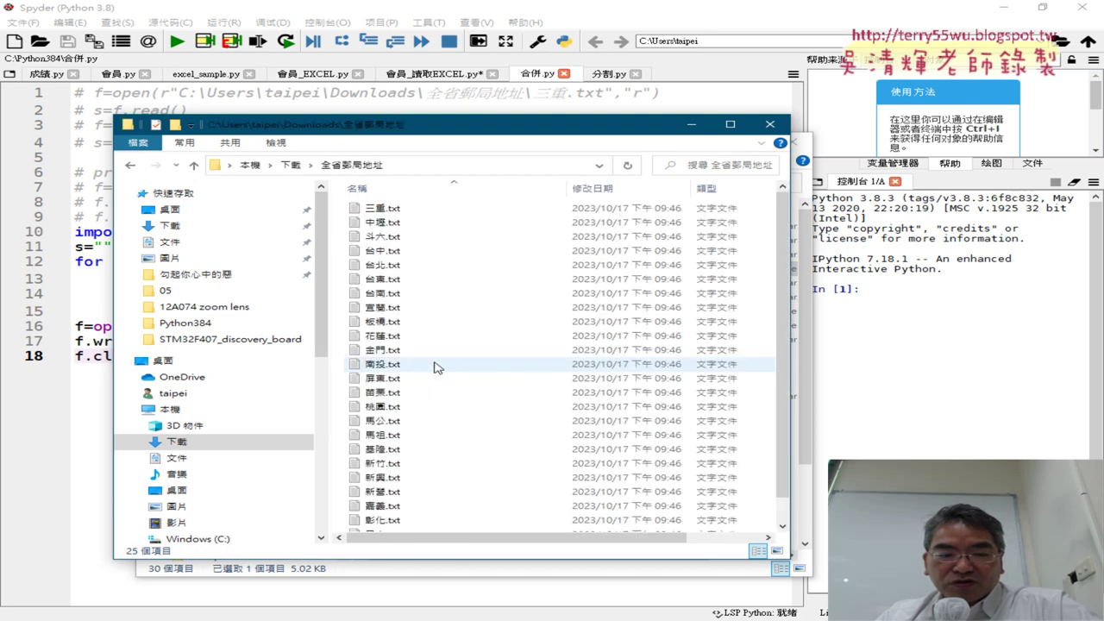
{"action": "left_click_drag", "start_coordinate": [550, 125], "coordinate": [732, 2]}
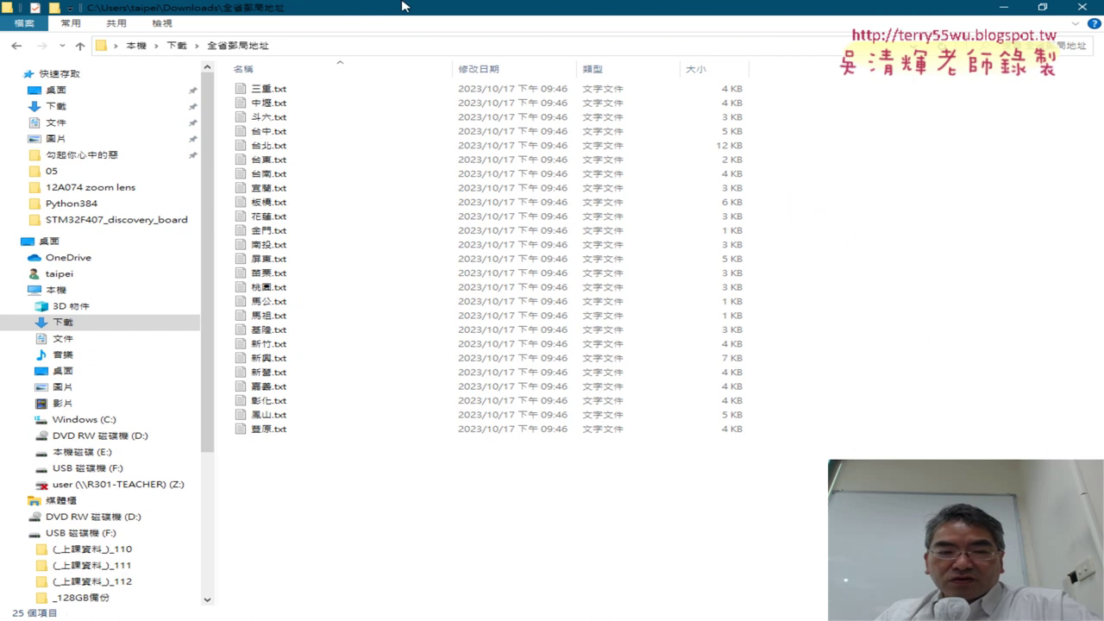
{"action": "double_click", "coordinate": [403, 6]}
{"action": "left_click", "coordinate": [293, 164]}
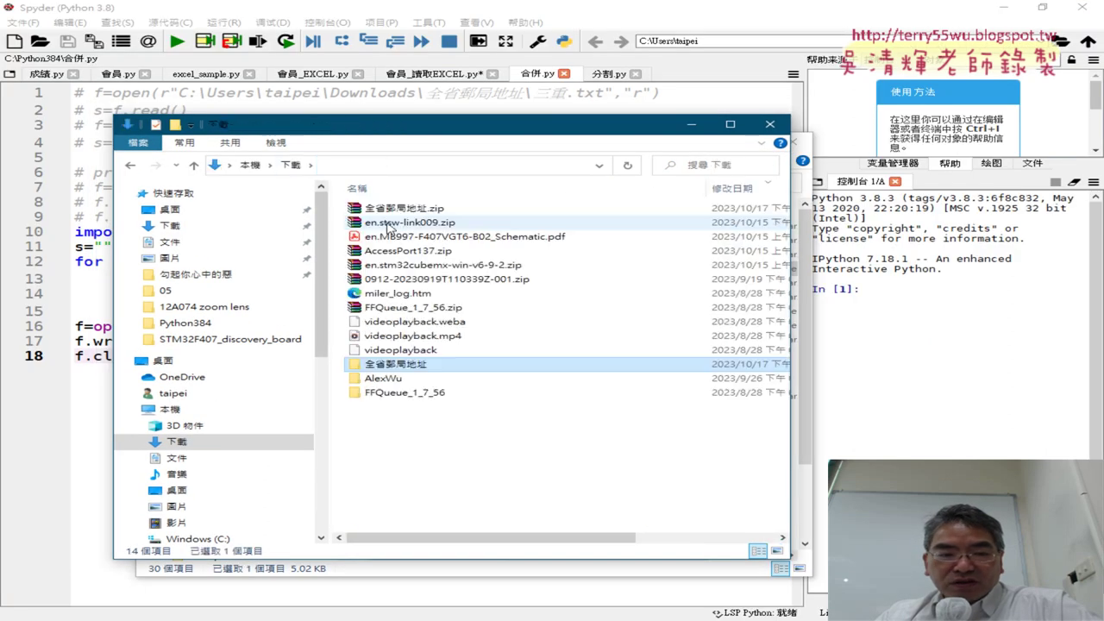
{"action": "left_click_drag", "start_coordinate": [470, 125], "coordinate": [727, 117]}
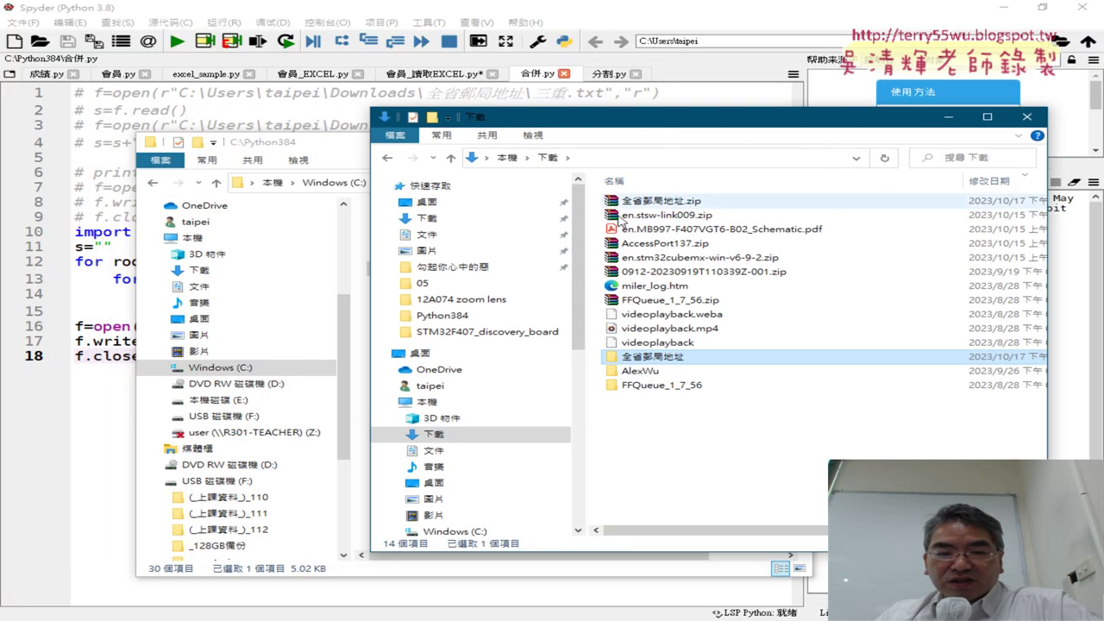
Run the 合併.py merge script and confirm the new all.txt appears in Downloads
{"action": "left_click", "coordinate": [242, 113]}
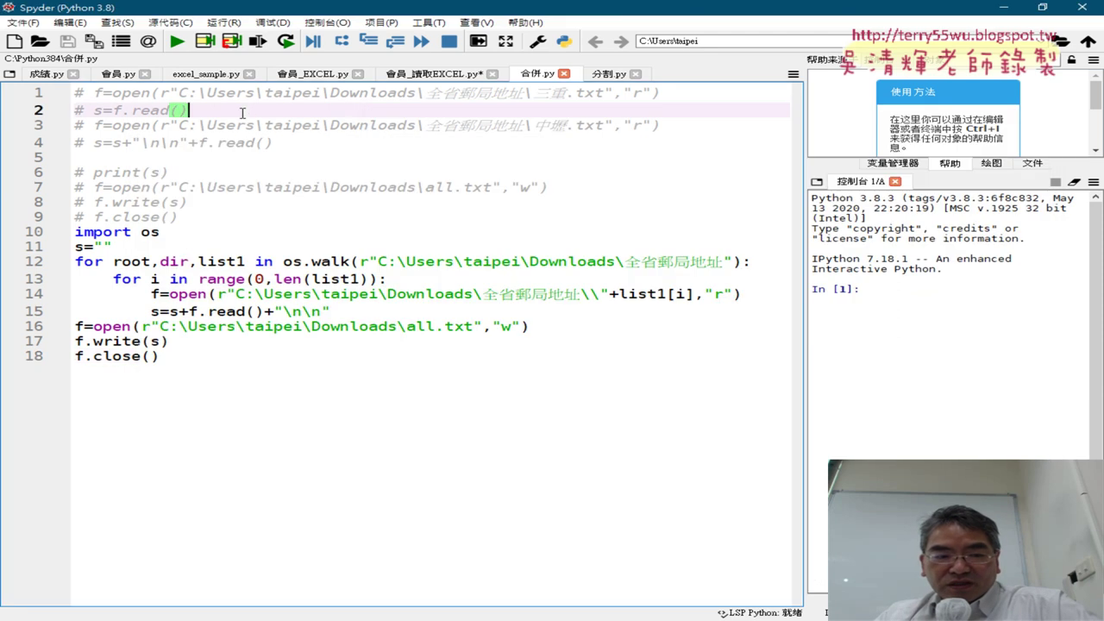
{"action": "left_click_drag", "start_coordinate": [173, 357], "coordinate": [72, 230]}
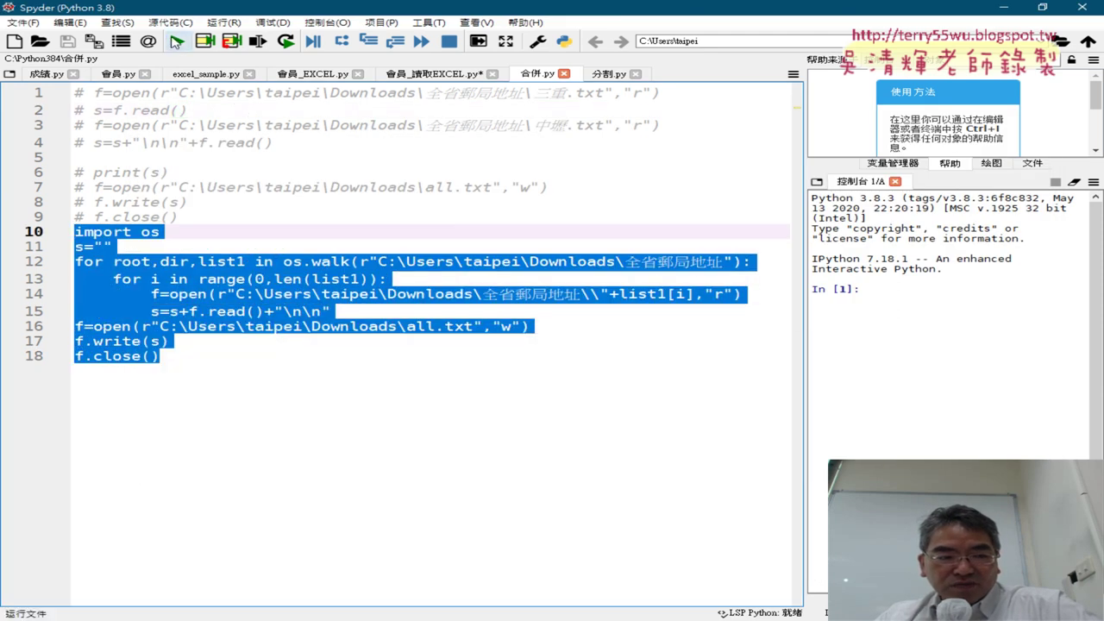
{"action": "left_click", "coordinate": [177, 40]}
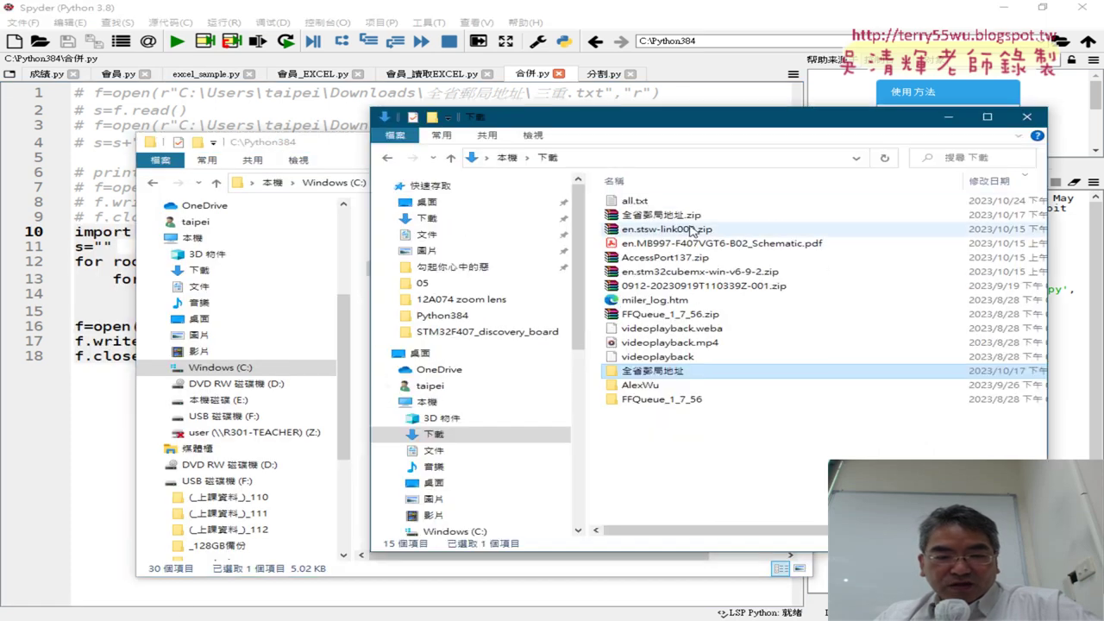
{"action": "left_click", "coordinate": [640, 203]}
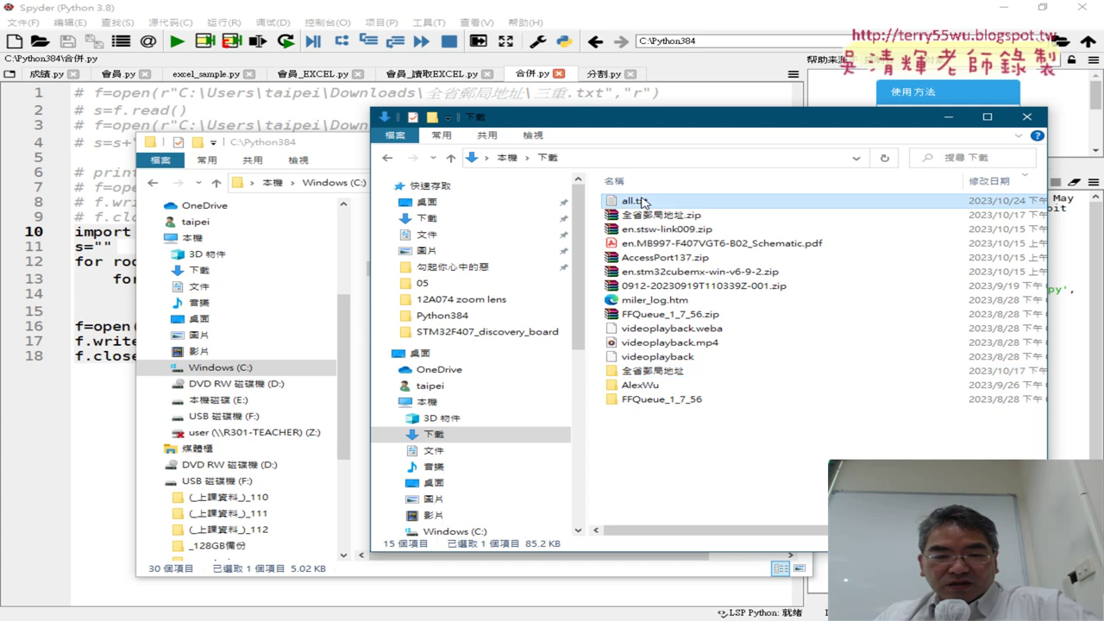
Delete all 25 text files from 全省郵局地址 and bring up 分割.py in Spyder
{"action": "double_click", "coordinate": [645, 370]}
{"action": "left_click", "coordinate": [762, 377]}
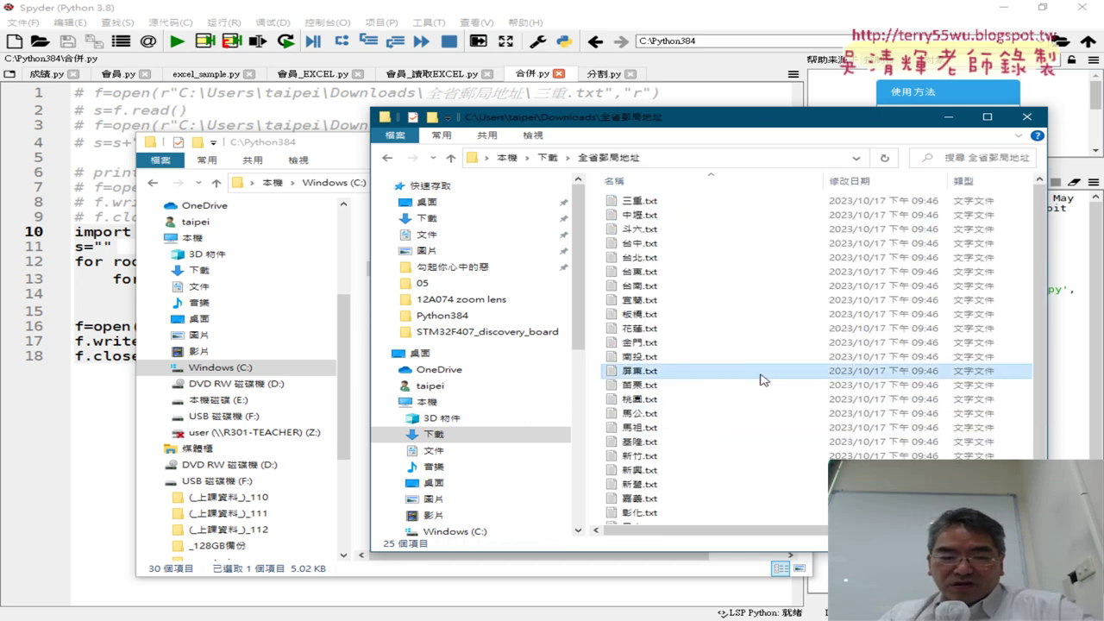
{"action": "key", "text": "ctrl+a"}
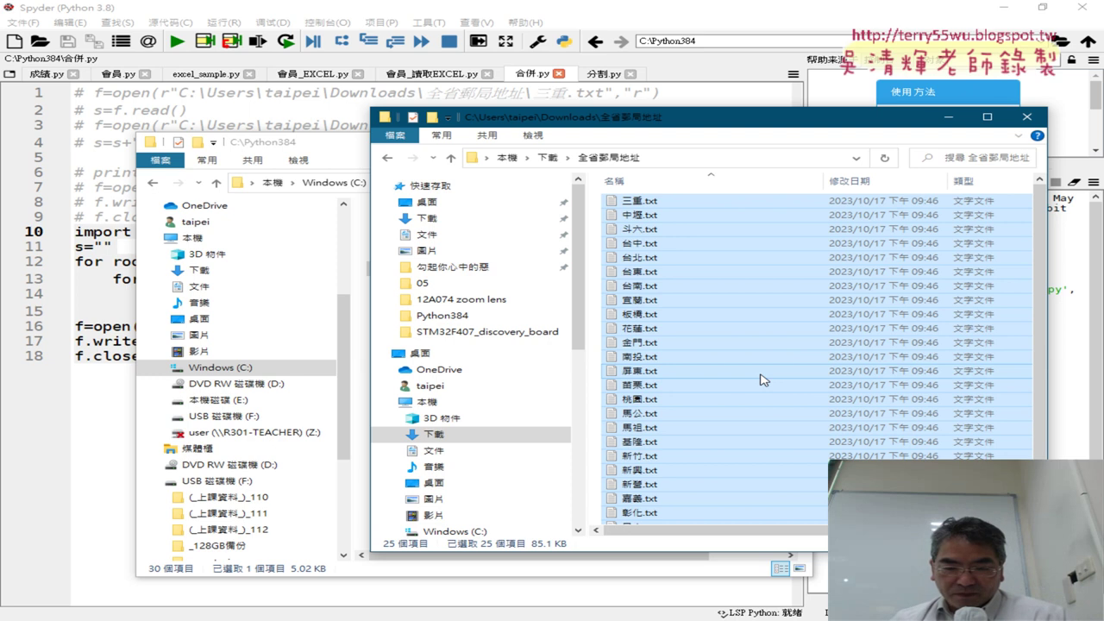
{"action": "key", "text": "Delete"}
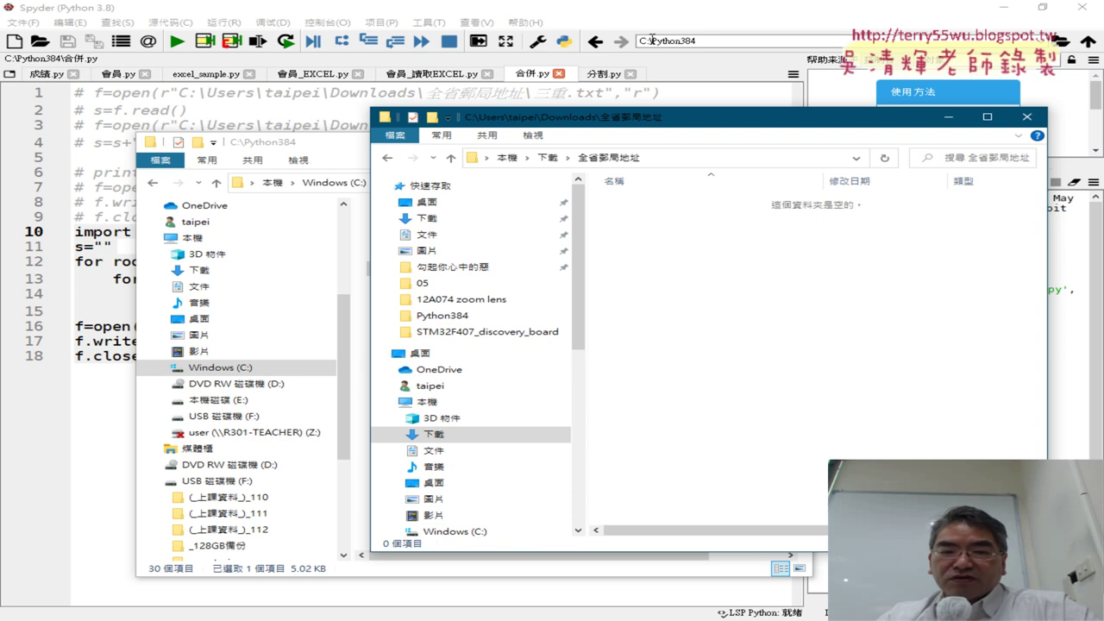
{"action": "left_click", "coordinate": [604, 73]}
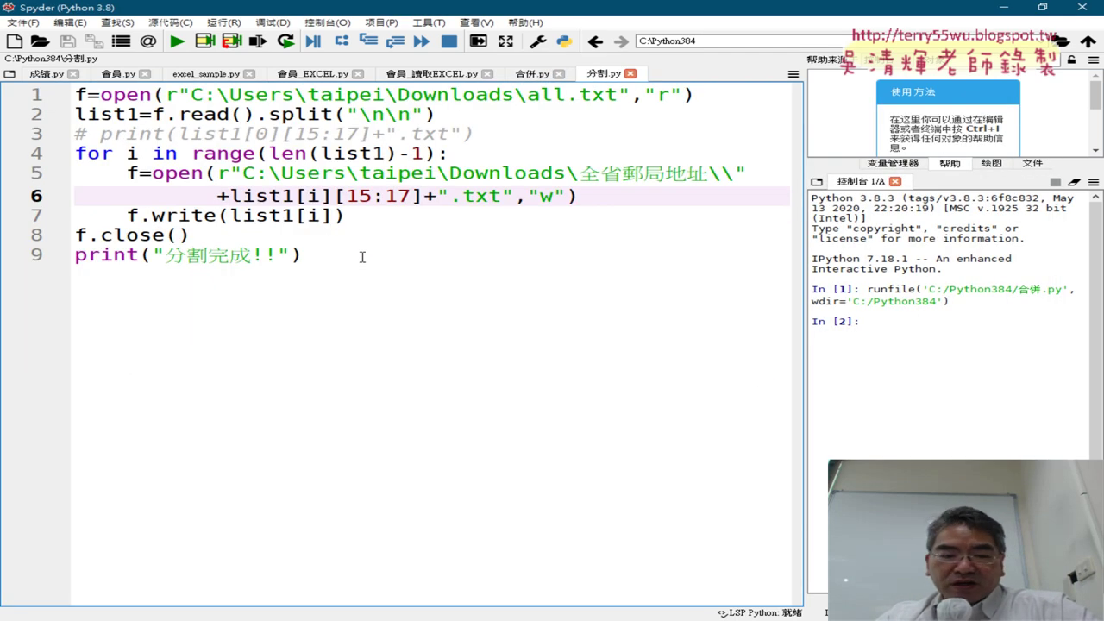
Return to the Downloads folder and open the merged all.txt in Notepad
{"action": "key", "text": "alt+Tab"}
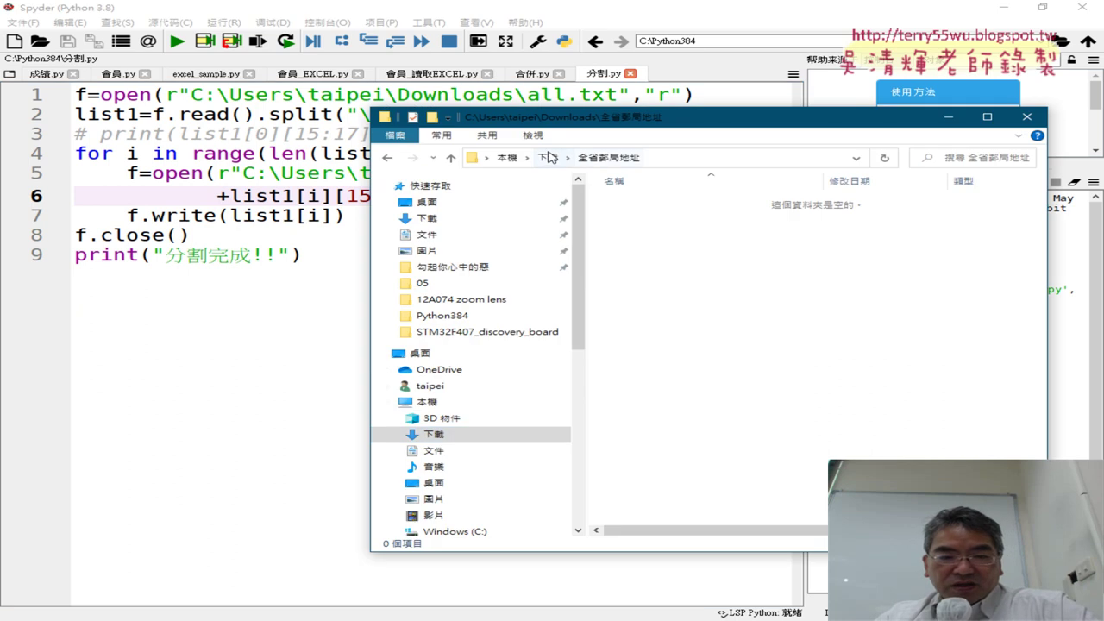
{"action": "left_click", "coordinate": [548, 157]}
{"action": "double_click", "coordinate": [638, 201]}
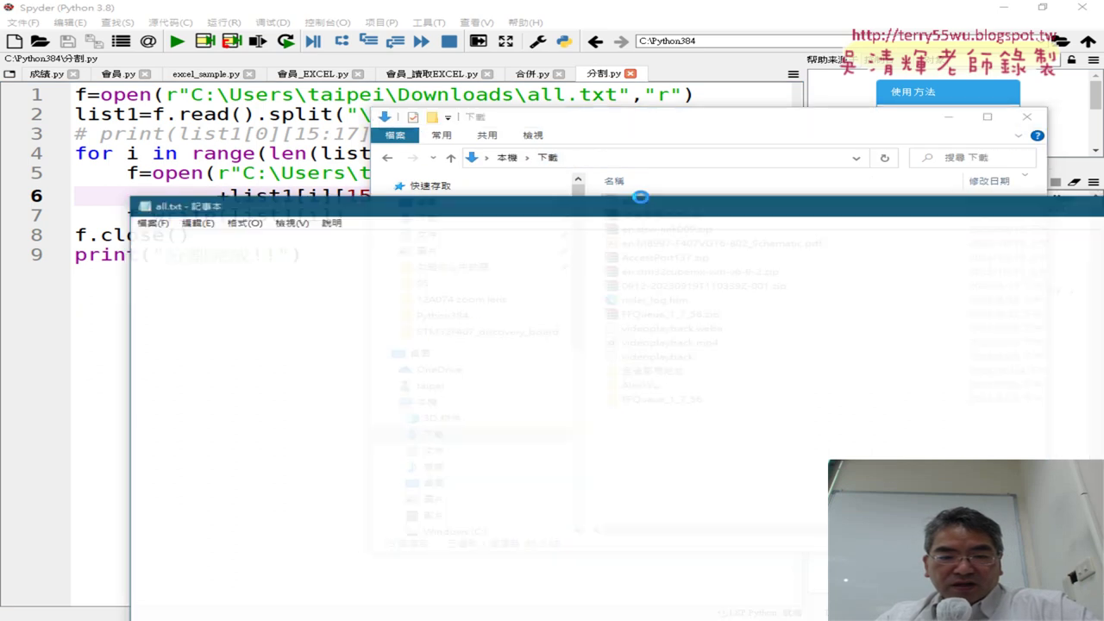
{"action": "mouse_move", "coordinate": [620, 260]}
{"action": "left_mouse_down"}
{"action": "mouse_move", "coordinate": [546, 51]}
{"action": "mouse_move", "coordinate": [502, 44]}
{"action": "left_mouse_up"}
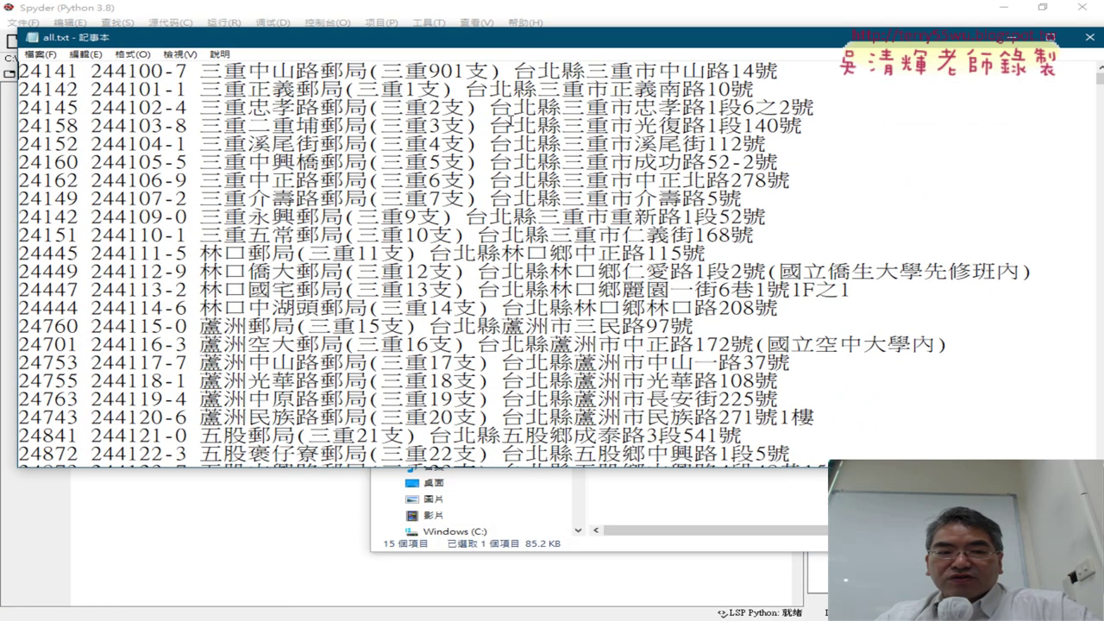
Scroll through all.txt, marking 三重 and the blank line between groups, then close Notepad
{"action": "scroll", "coordinate": [256, 72], "scroll_direction": "down", "scroll_amount": 1}
{"action": "scroll", "coordinate": [257, 72], "scroll_direction": "up", "scroll_amount": 1}
{"action": "left_click_drag", "start_coordinate": [199, 70], "coordinate": [248, 71]}
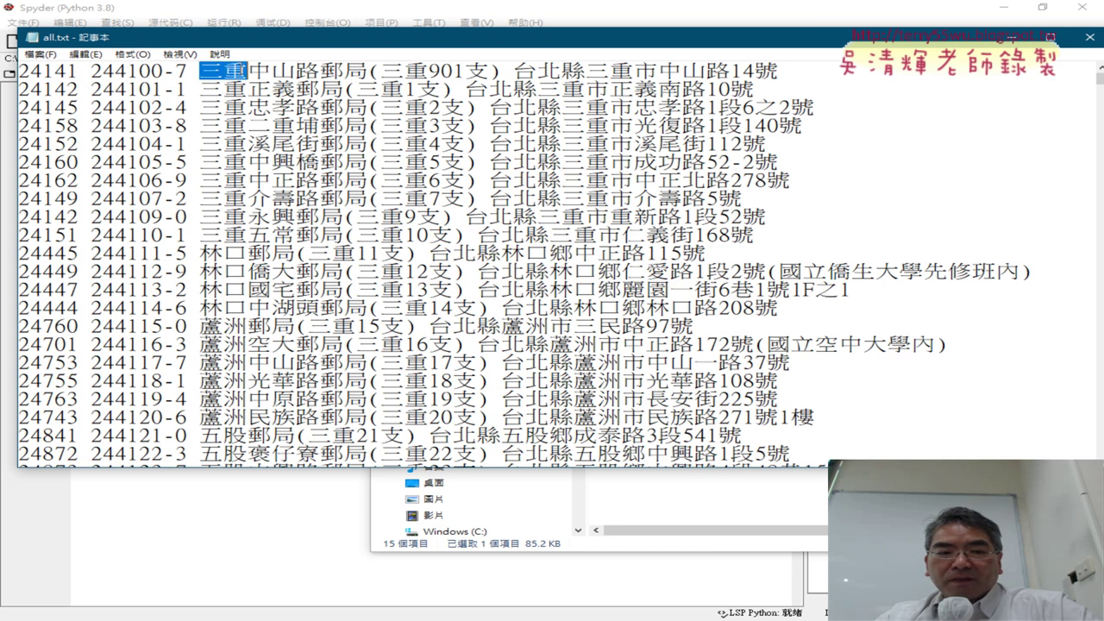
{"action": "scroll", "coordinate": [371, 160], "scroll_direction": "down", "scroll_amount": 2}
{"action": "scroll", "coordinate": [371, 164], "scroll_direction": "down", "scroll_amount": 6}
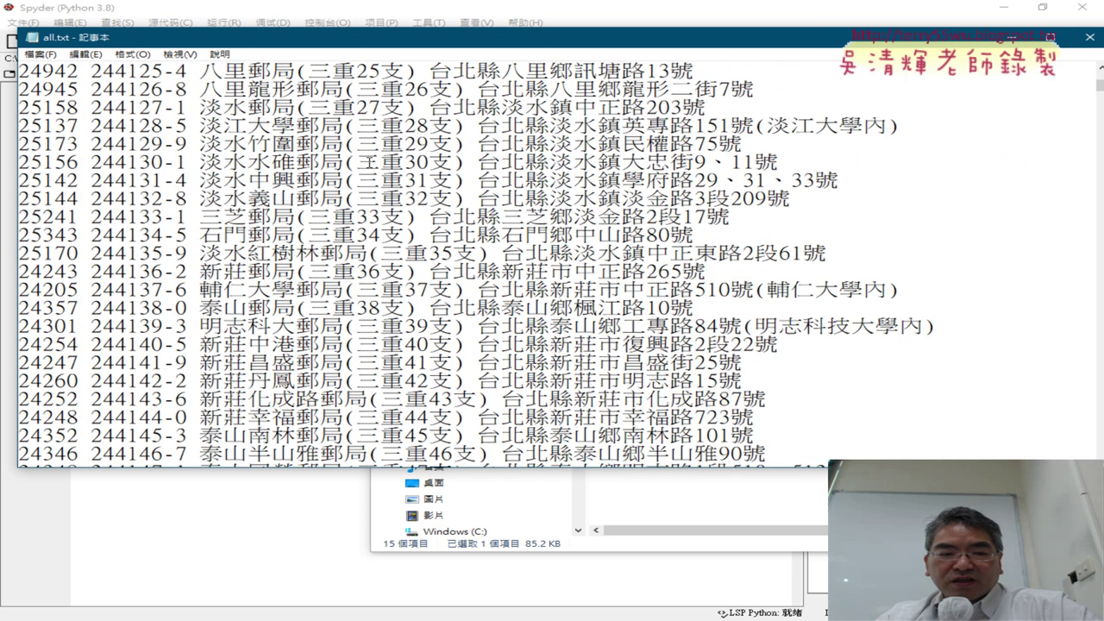
{"action": "scroll", "coordinate": [370, 172], "scroll_direction": "down", "scroll_amount": 4}
{"action": "scroll", "coordinate": [369, 191], "scroll_direction": "down", "scroll_amount": 3}
{"action": "scroll", "coordinate": [369, 192], "scroll_direction": "down", "scroll_amount": 1}
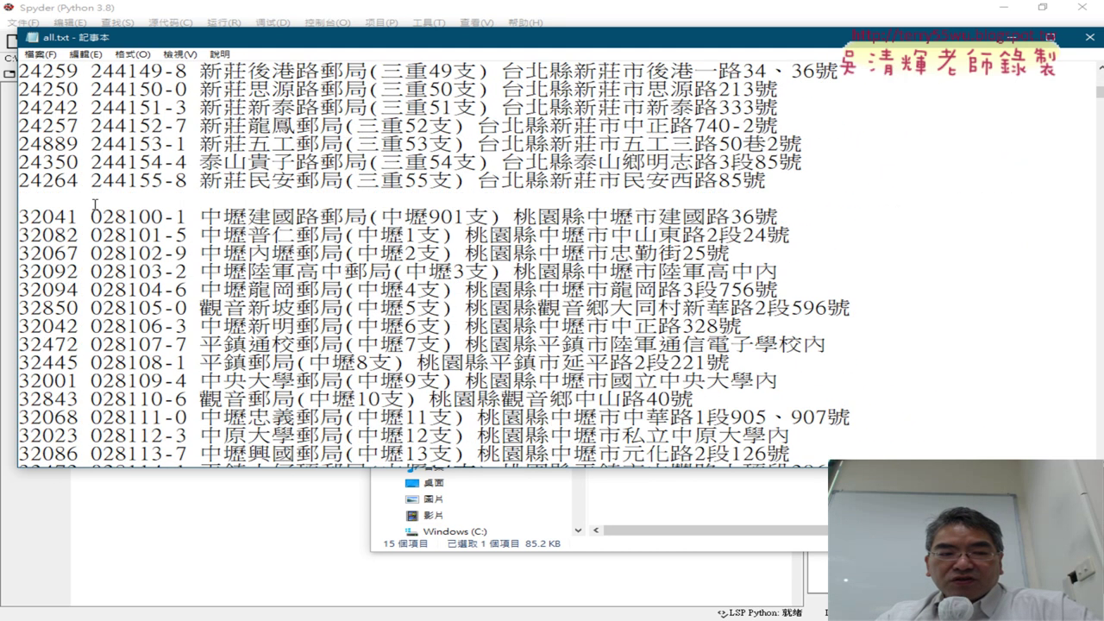
{"action": "left_click", "coordinate": [306, 201]}
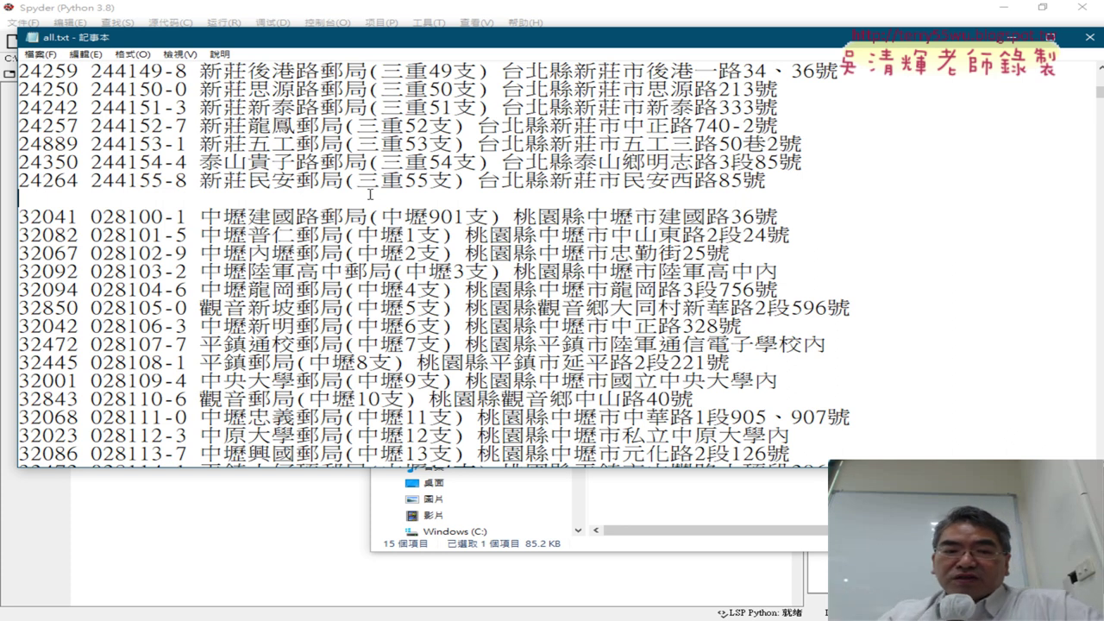
{"action": "left_click_drag", "start_coordinate": [828, 41], "coordinate": [780, 61]}
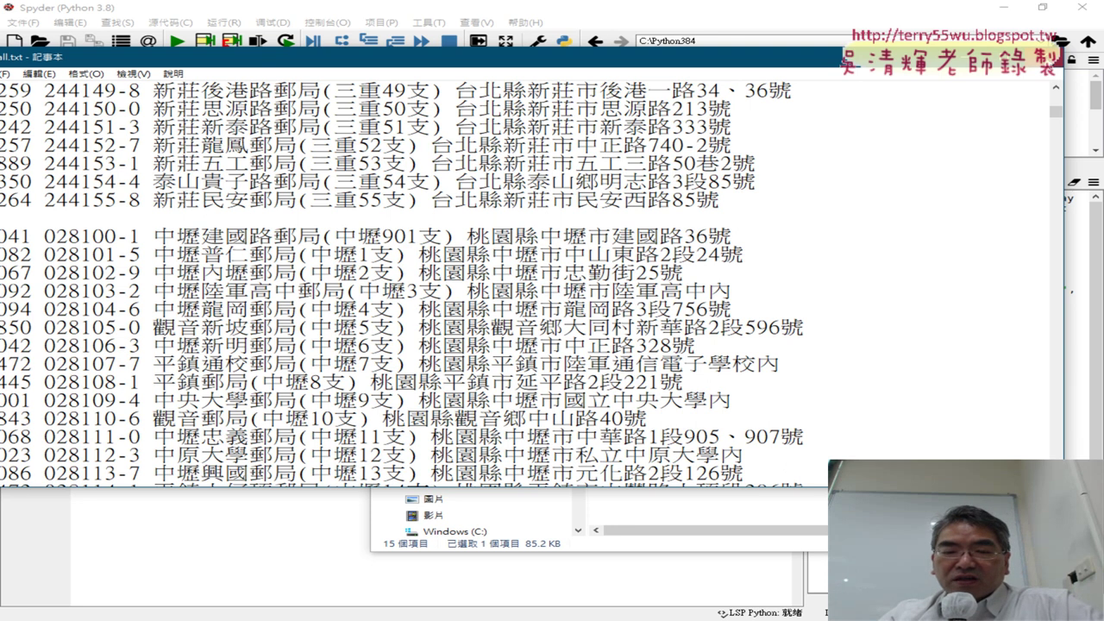
{"action": "key", "text": "alt+F4"}
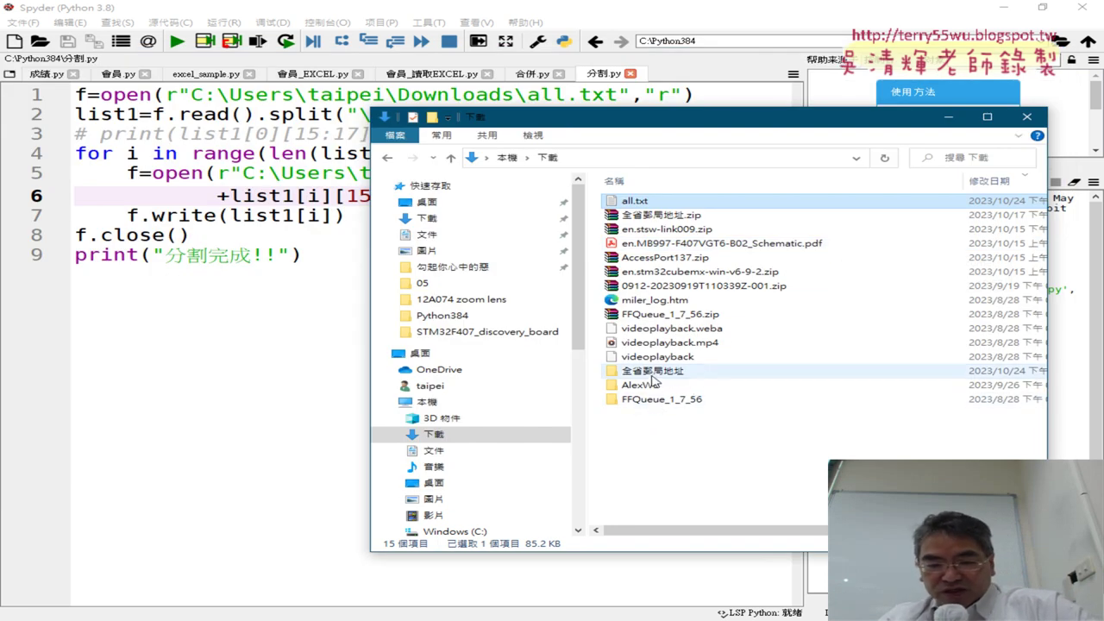
Confirm the 全省郵局地址 folder is empty, then review the split("\n\n") call and the range -1 in 分割.py
{"action": "left_click", "coordinate": [651, 371]}
{"action": "double_click", "coordinate": [651, 371]}
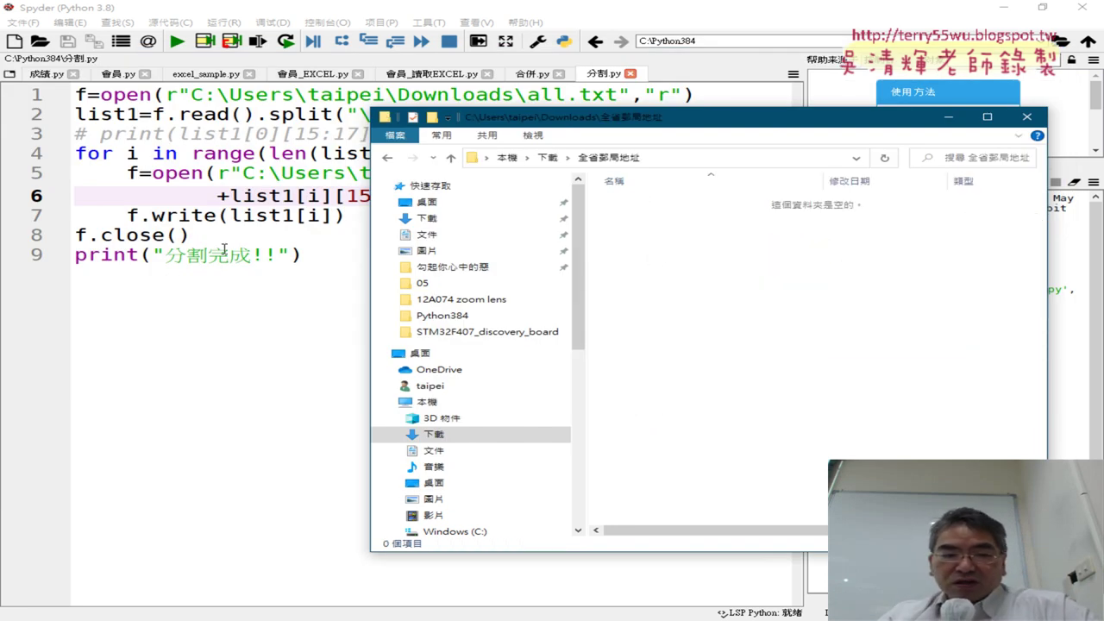
{"action": "left_click", "coordinate": [227, 244]}
{"action": "left_click_drag", "start_coordinate": [257, 115], "coordinate": [438, 115]}
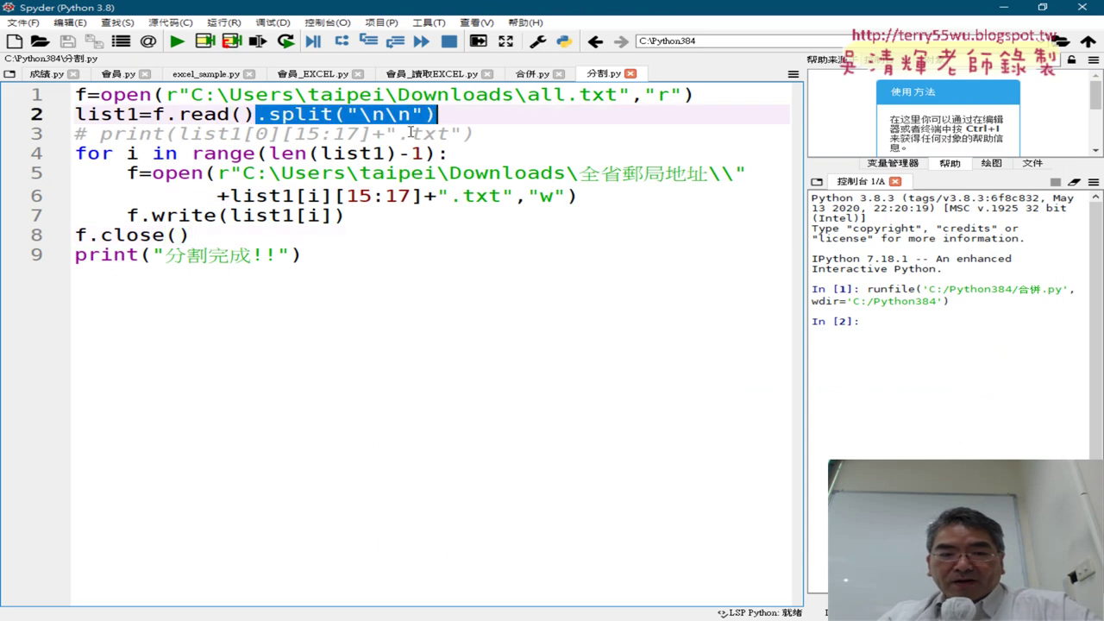
{"action": "left_click_drag", "start_coordinate": [398, 153], "coordinate": [426, 153]}
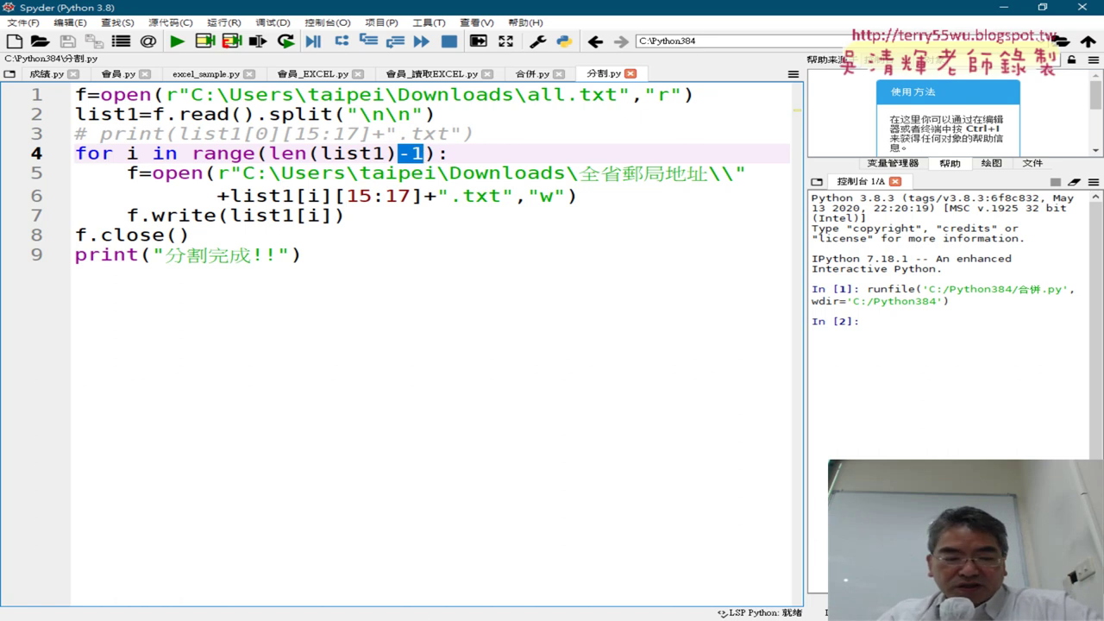
Run 分割.py so the console prints 分割完成!!
{"action": "key", "text": "alt+Tab"}
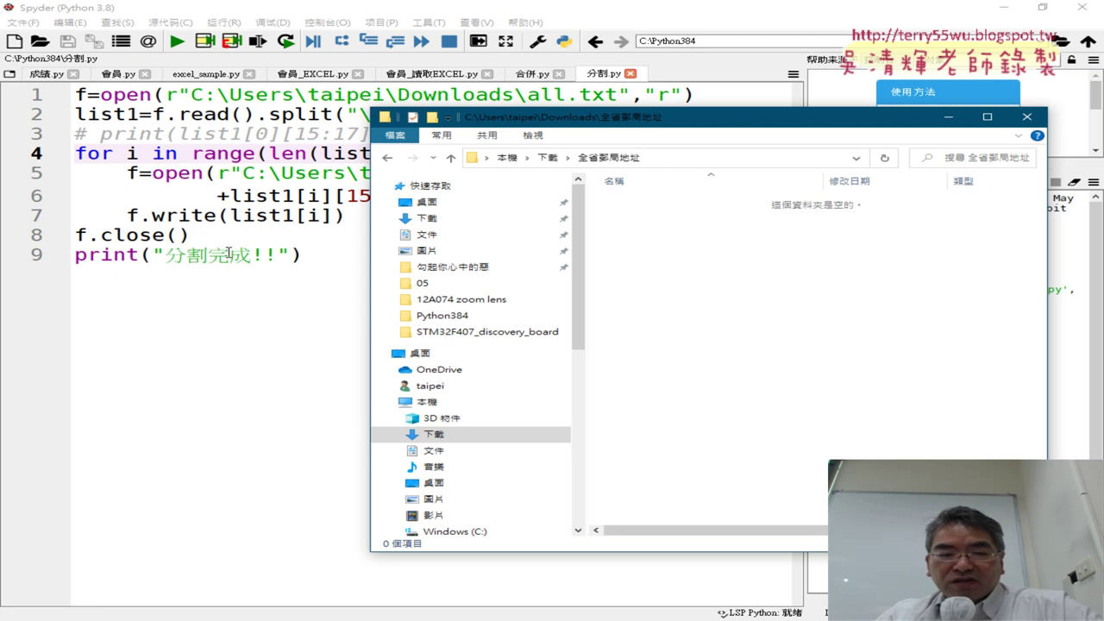
{"action": "left_click", "coordinate": [229, 252]}
{"action": "left_click", "coordinate": [176, 41]}
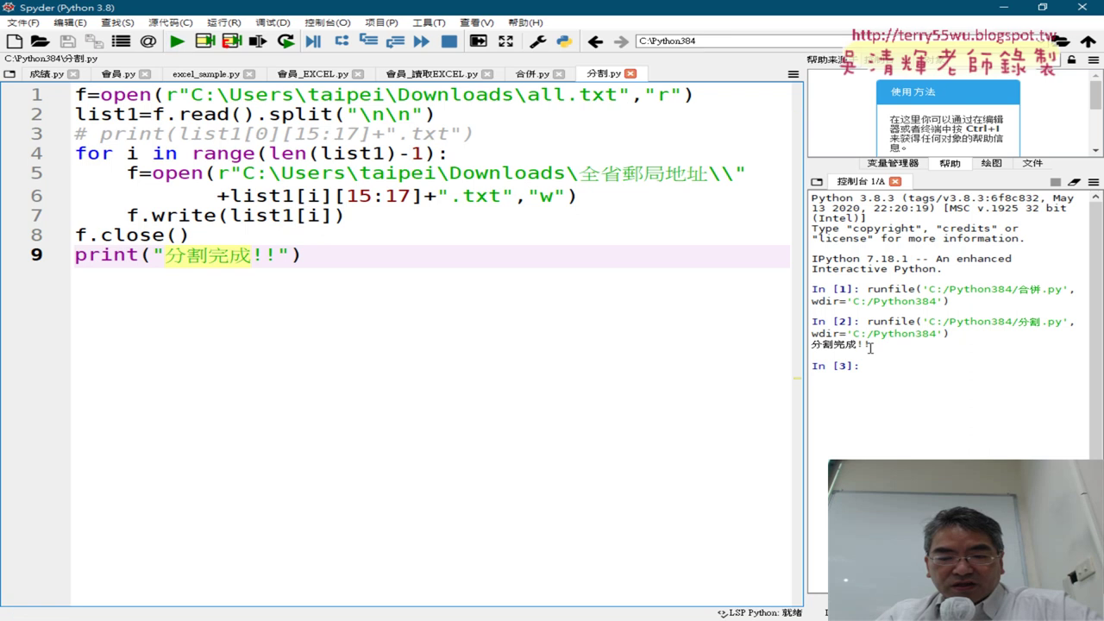
Move and enlarge the 全省郵局地址 window to list all 25 regenerated files, through 豐原.txt
{"action": "key", "text": "alt+Tab"}
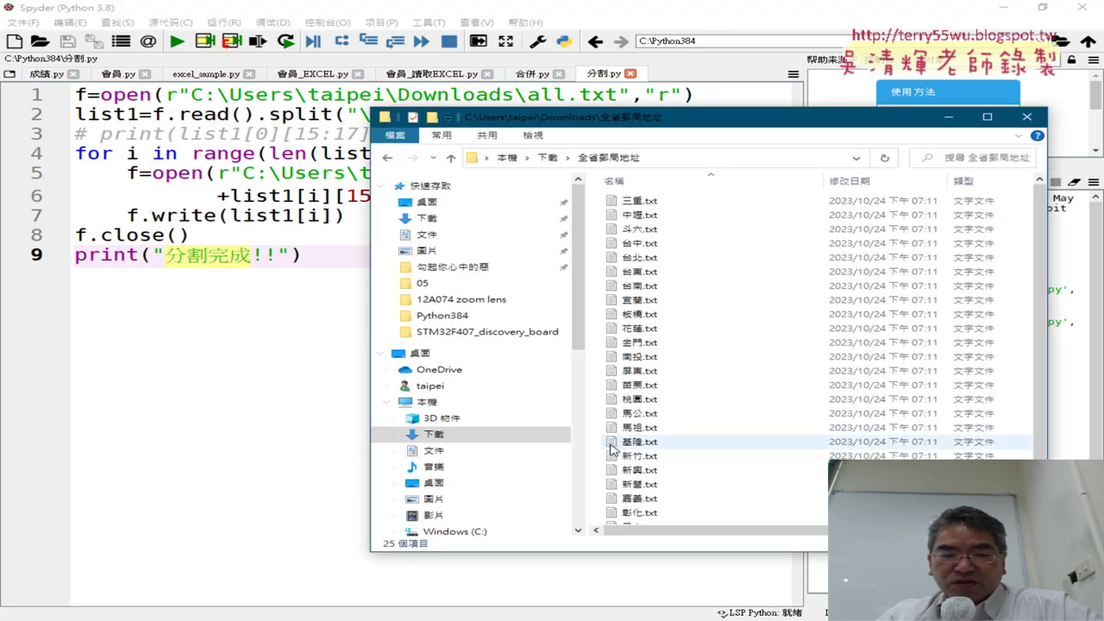
{"action": "left_click_drag", "start_coordinate": [683, 149], "coordinate": [594, 69]}
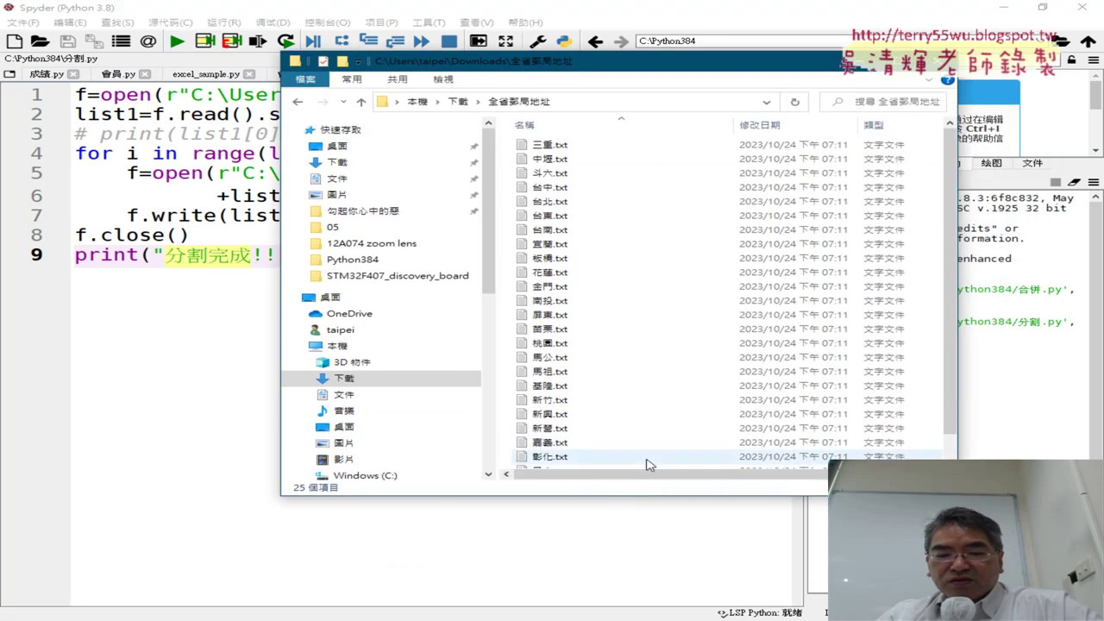
{"action": "left_click_drag", "start_coordinate": [647, 497], "coordinate": [647, 592]}
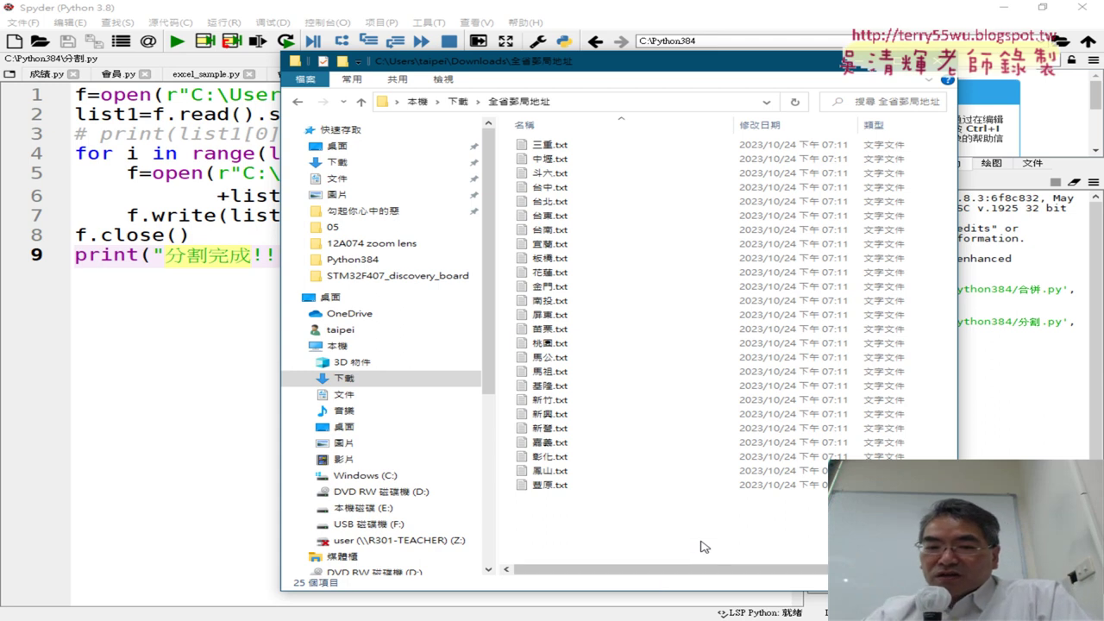
Open the regenerated 三重.txt in Notepad to check its address lines, starting with postcode 24141
{"action": "double_click", "coordinate": [537, 147]}
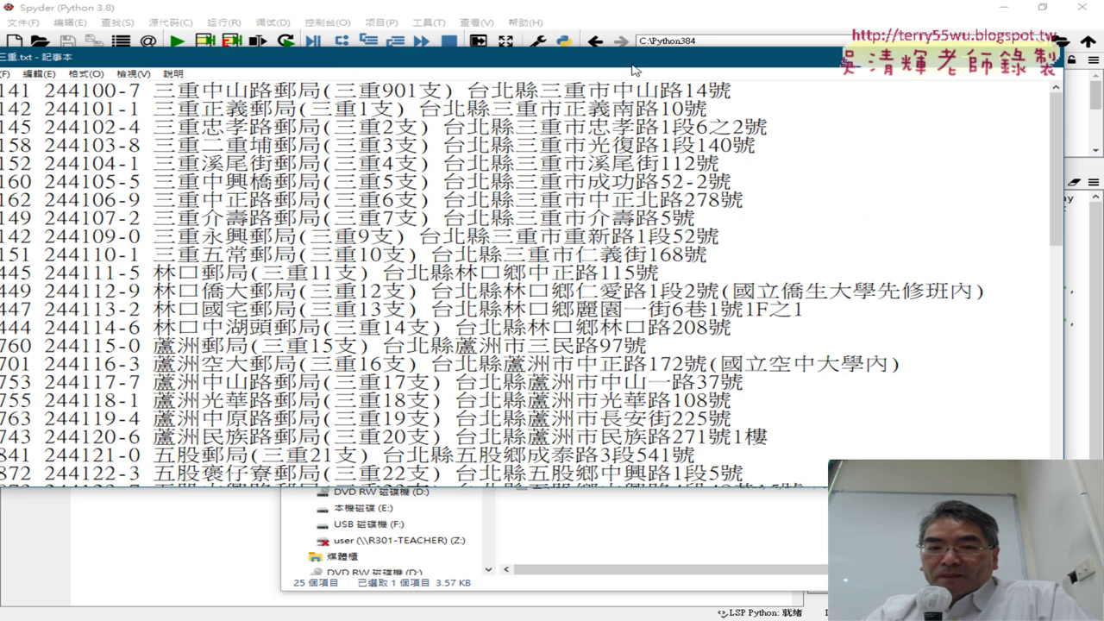
{"action": "left_click_drag", "start_coordinate": [614, 60], "coordinate": [733, 53]}
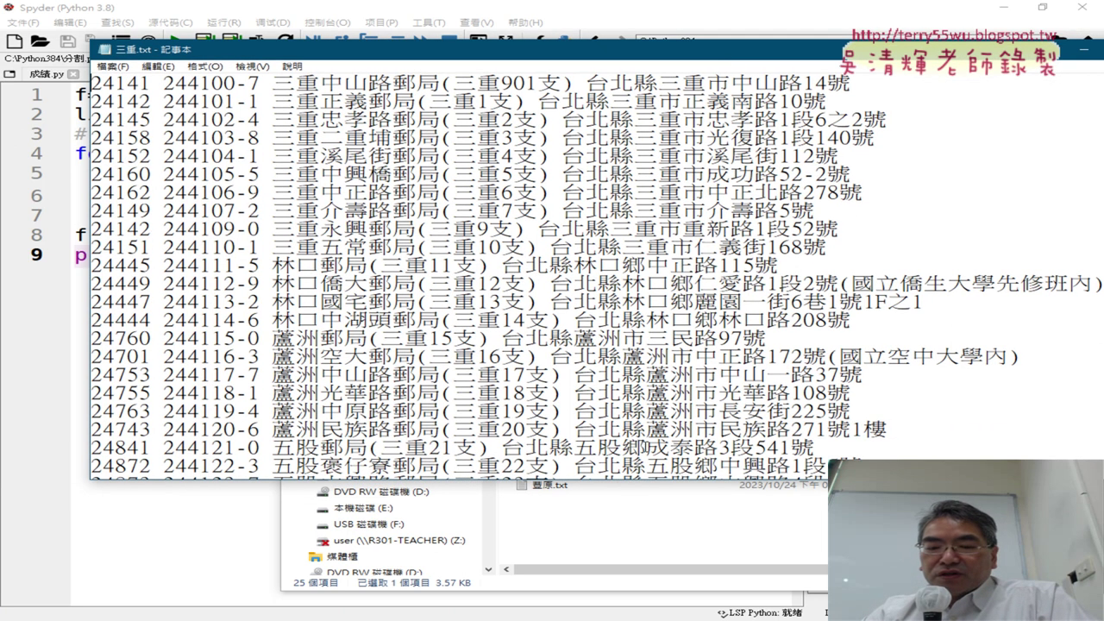
{"action": "left_click_drag", "start_coordinate": [638, 477], "coordinate": [655, 575]}
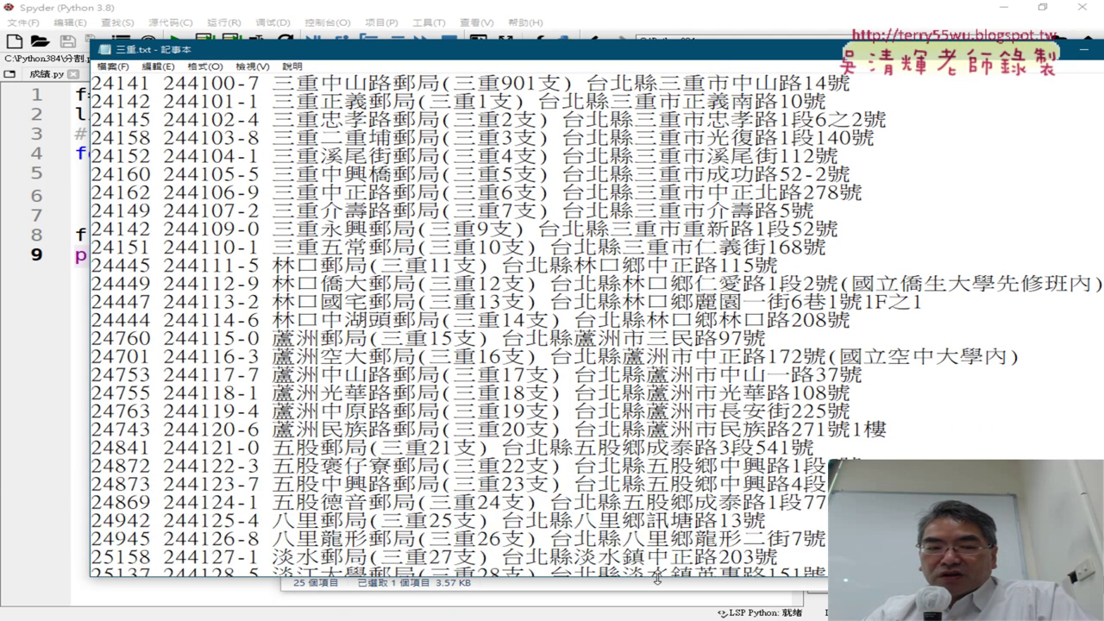
{"action": "double_click", "coordinate": [161, 84]}
{"action": "double_click", "coordinate": [269, 83]}
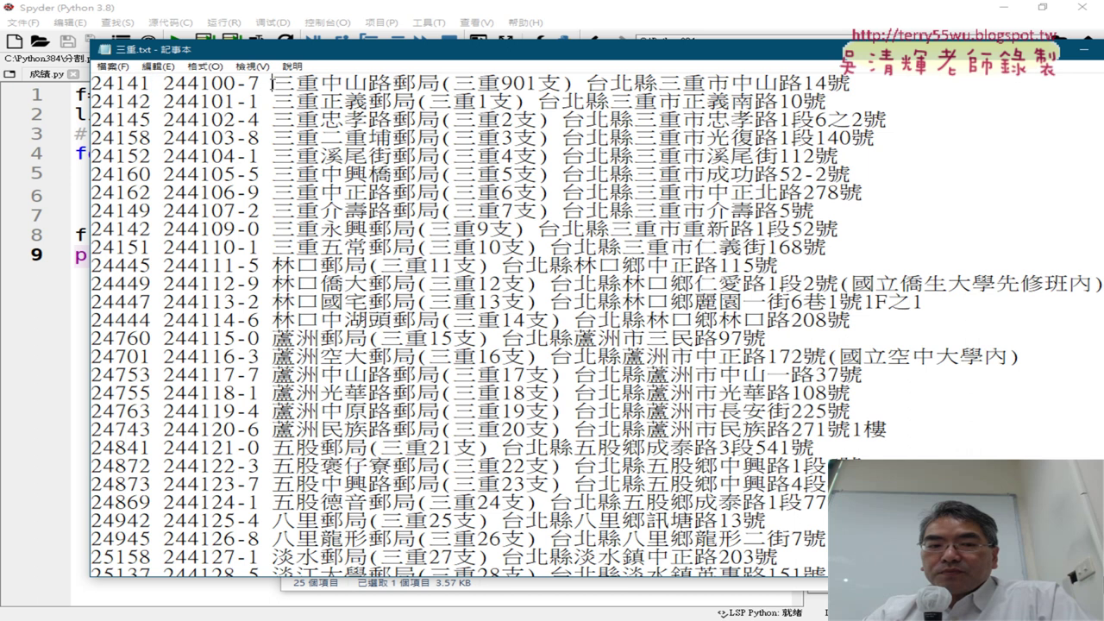